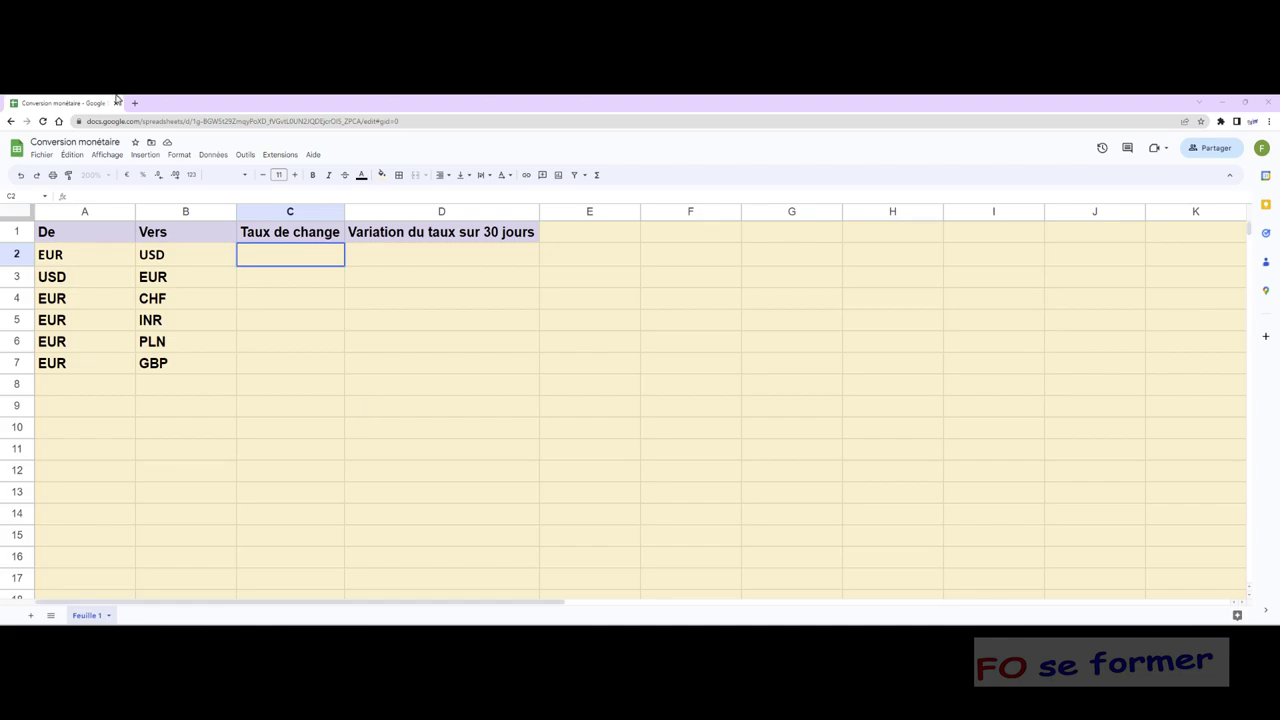
Review the currency pairs in A2:B7: EUR/USD, USD/EUR, EUR/CHF, EUR/INR, EUR/PLN, EUR/GBP.
{"action": "left_click", "coordinate": [93, 252]}
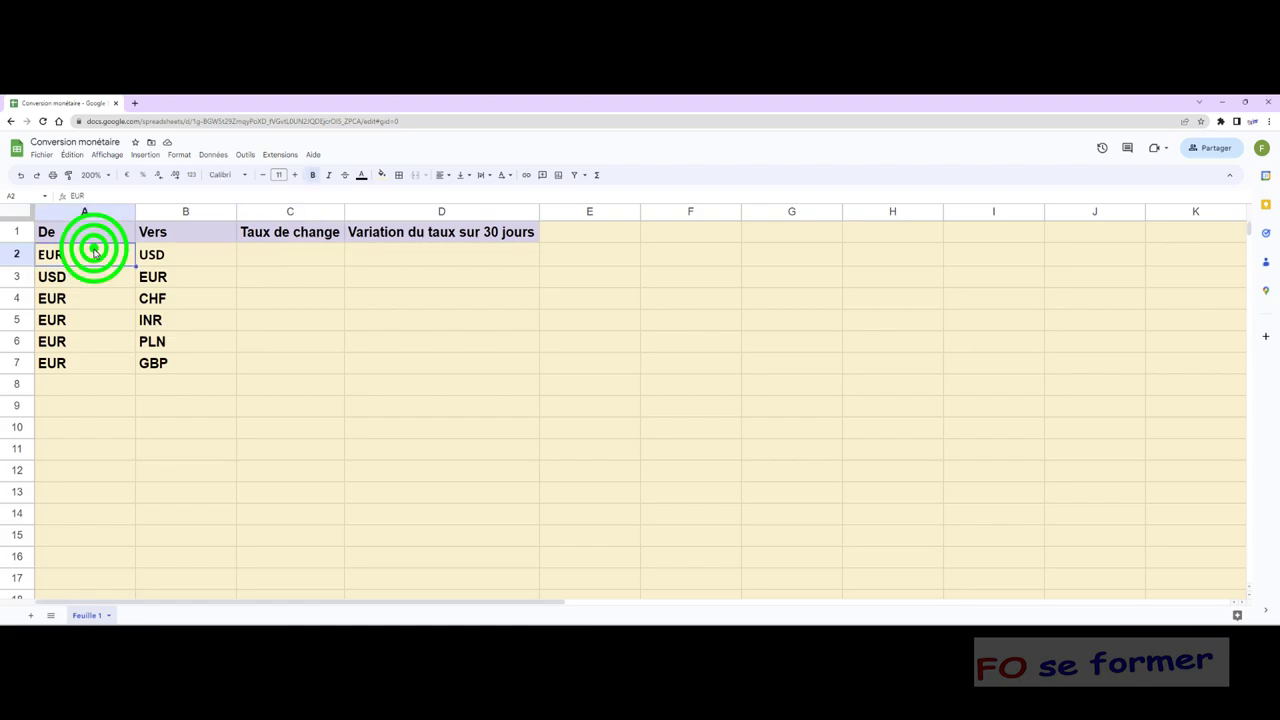
{"action": "left_click", "coordinate": [175, 258]}
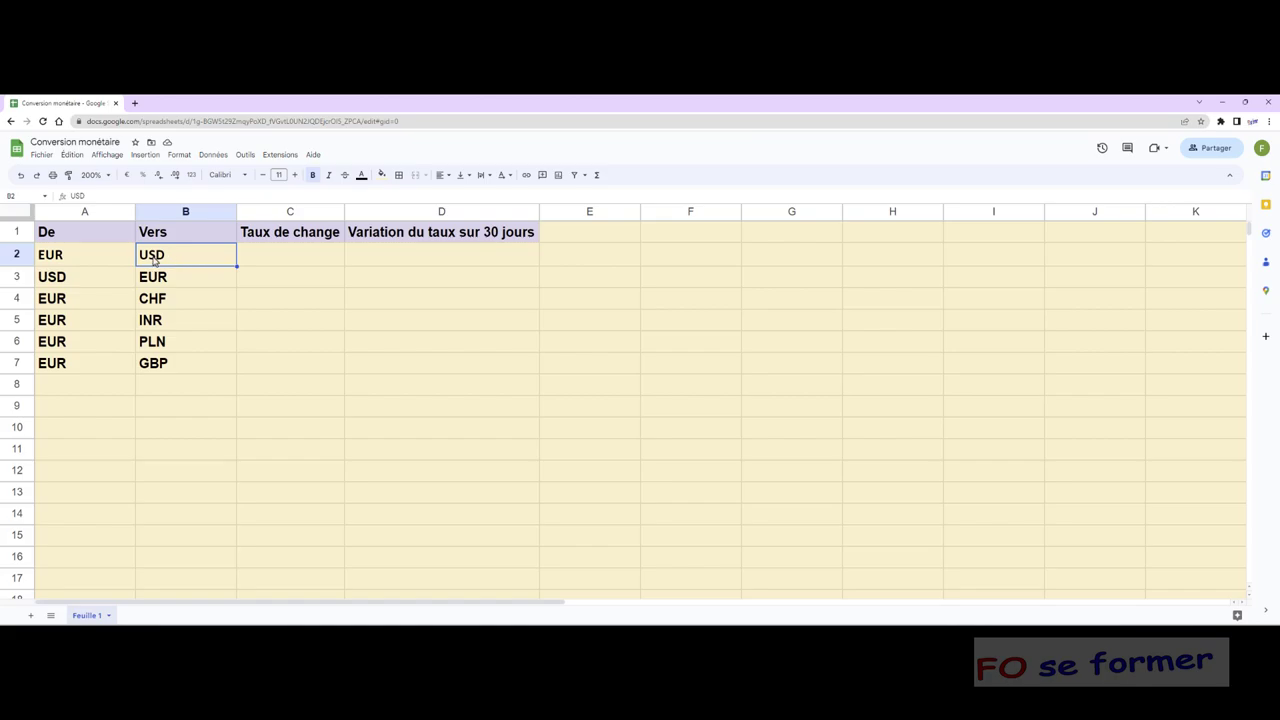
{"action": "left_click", "coordinate": [97, 282]}
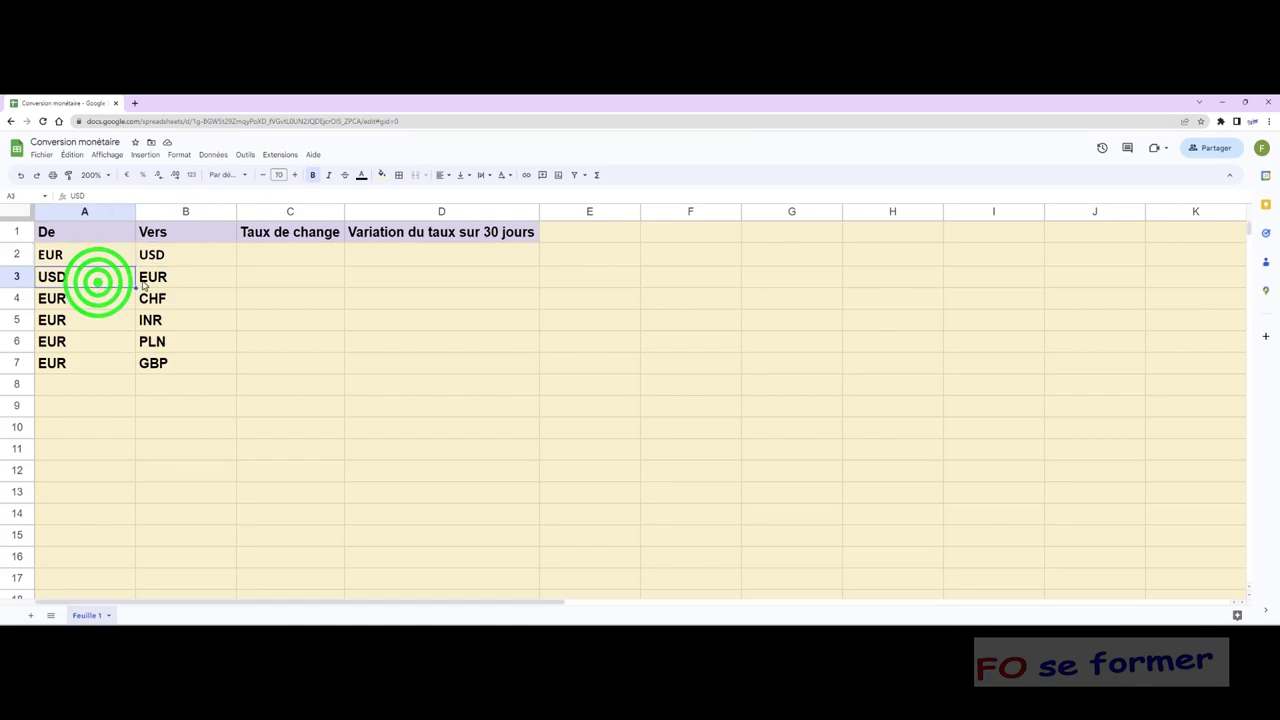
{"action": "left_click", "coordinate": [178, 276]}
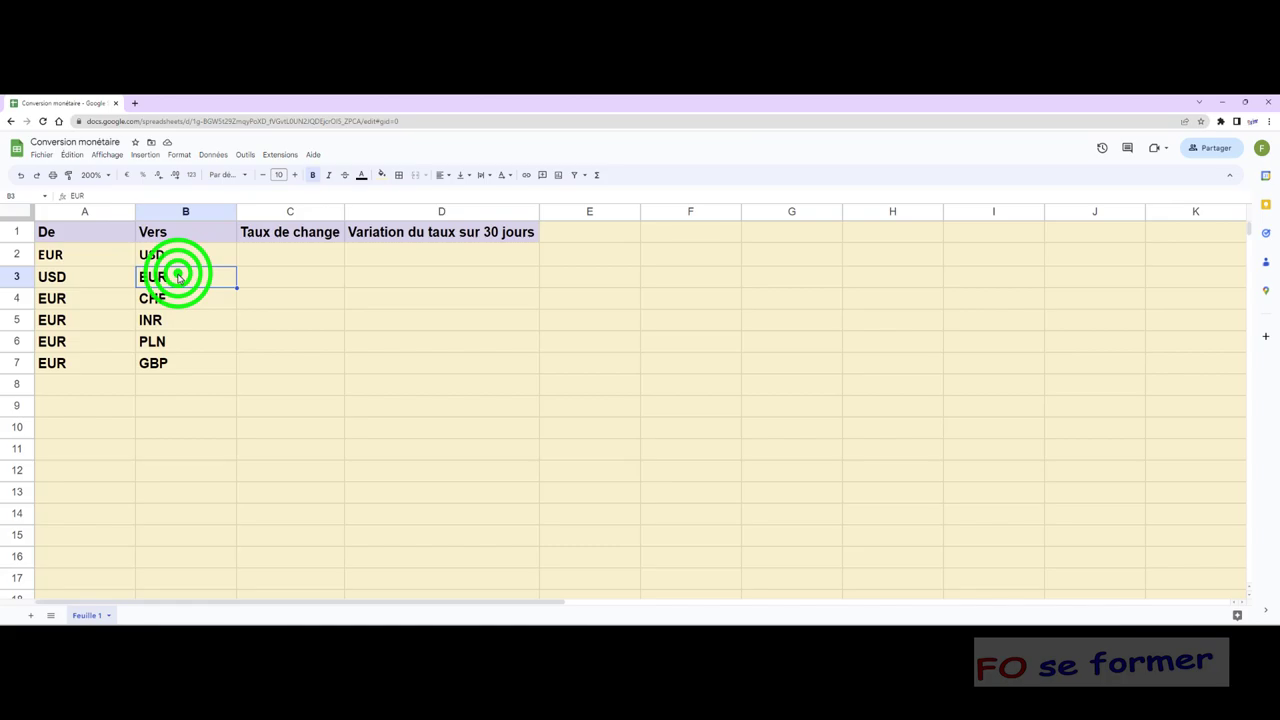
{"action": "left_click", "coordinate": [90, 302]}
{"action": "left_click", "coordinate": [186, 298]}
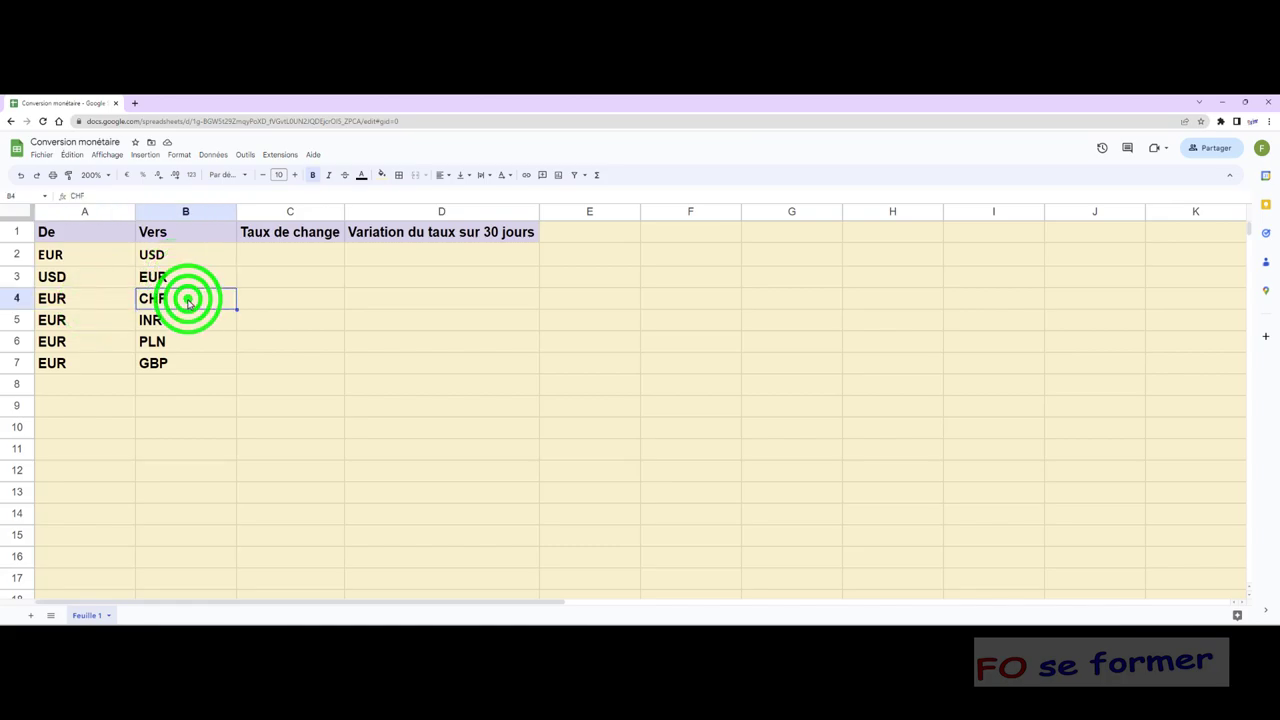
{"action": "left_click", "coordinate": [86, 318]}
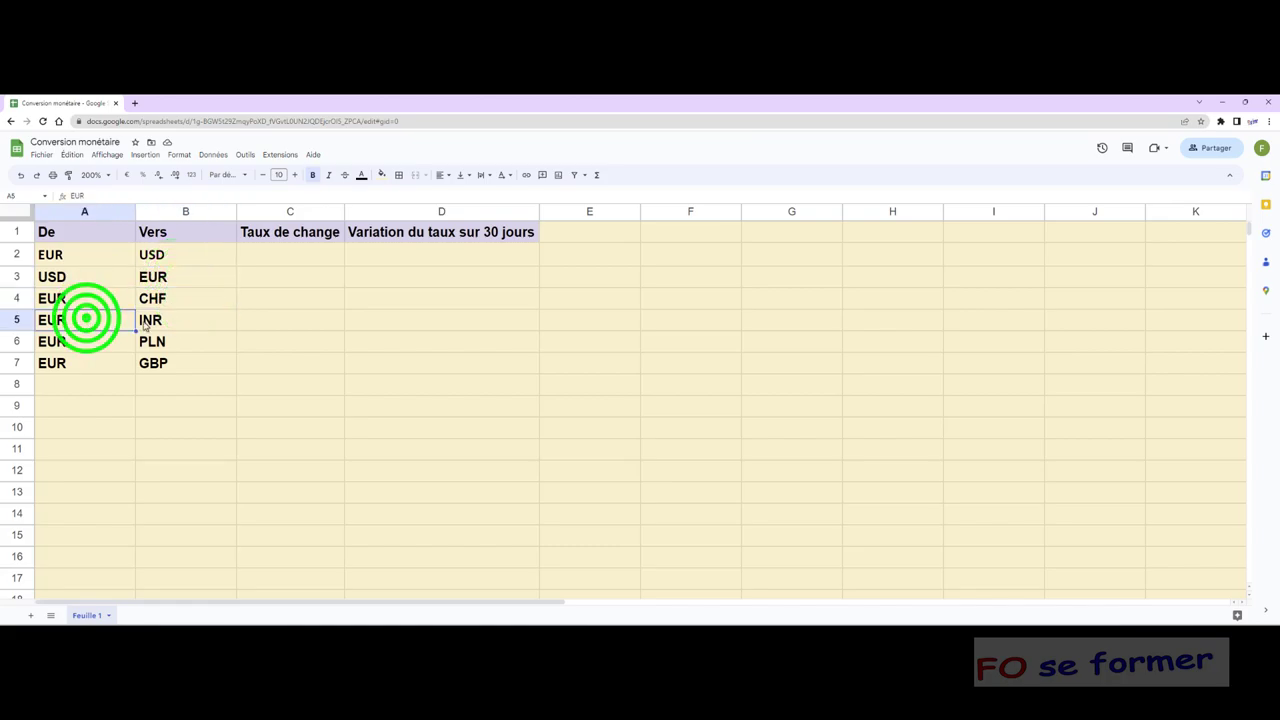
{"action": "left_click", "coordinate": [183, 319]}
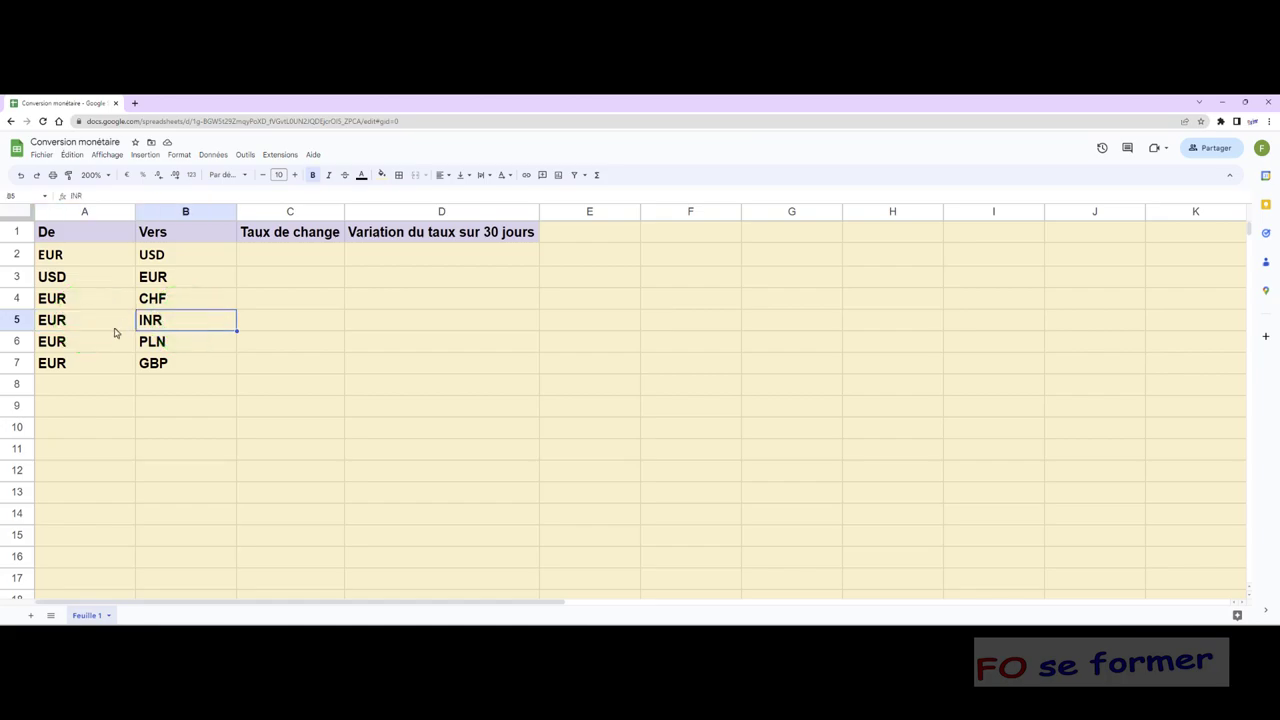
{"action": "left_click", "coordinate": [102, 341]}
{"action": "left_click", "coordinate": [172, 341]}
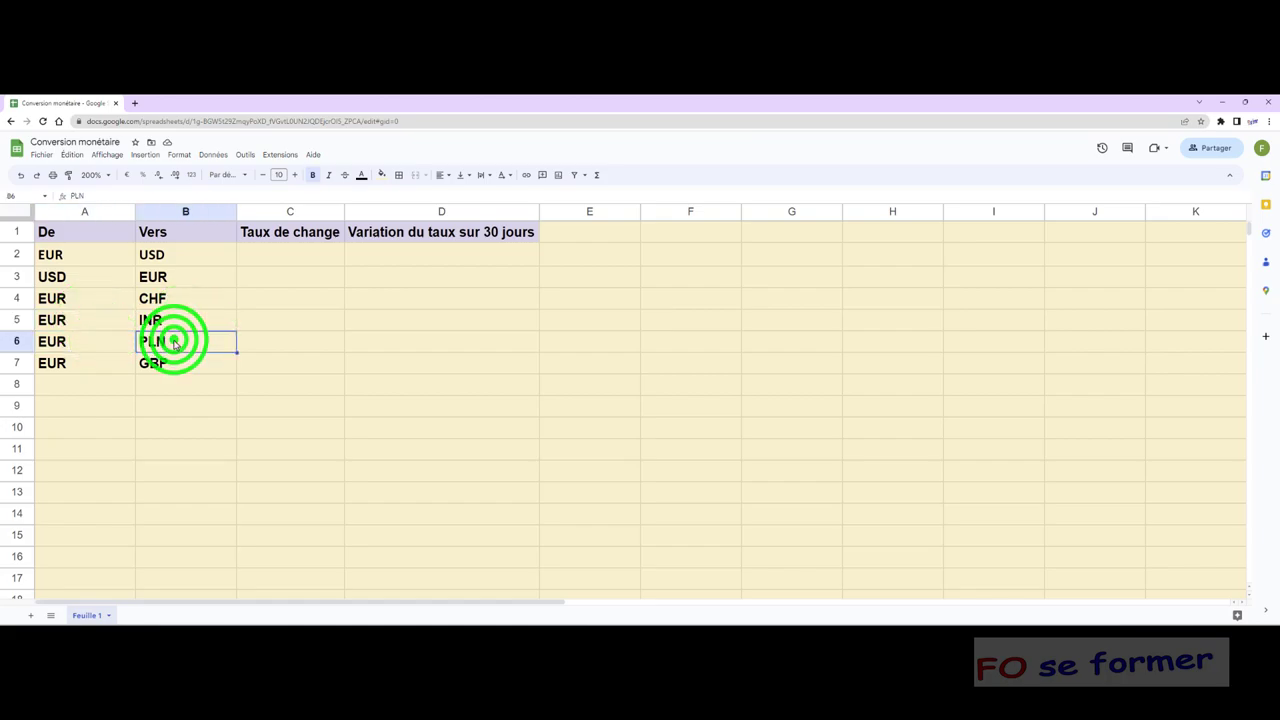
{"action": "left_click", "coordinate": [94, 361]}
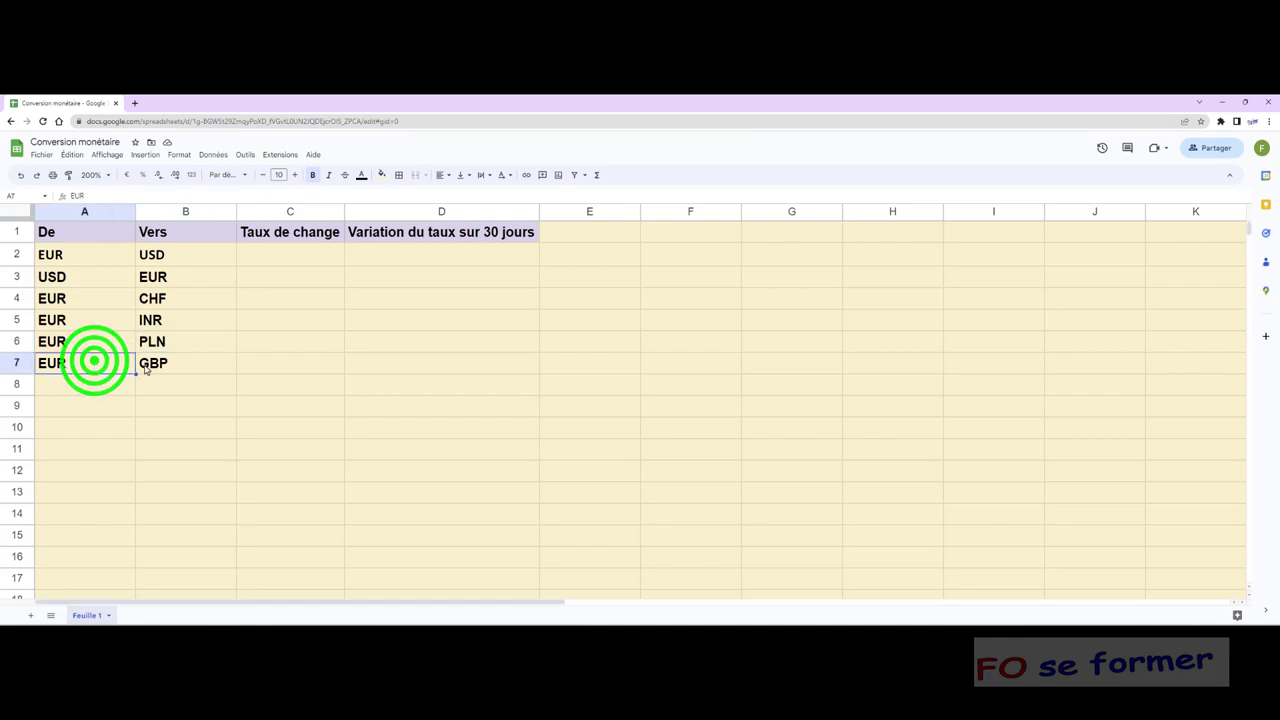
{"action": "left_click", "coordinate": [182, 363]}
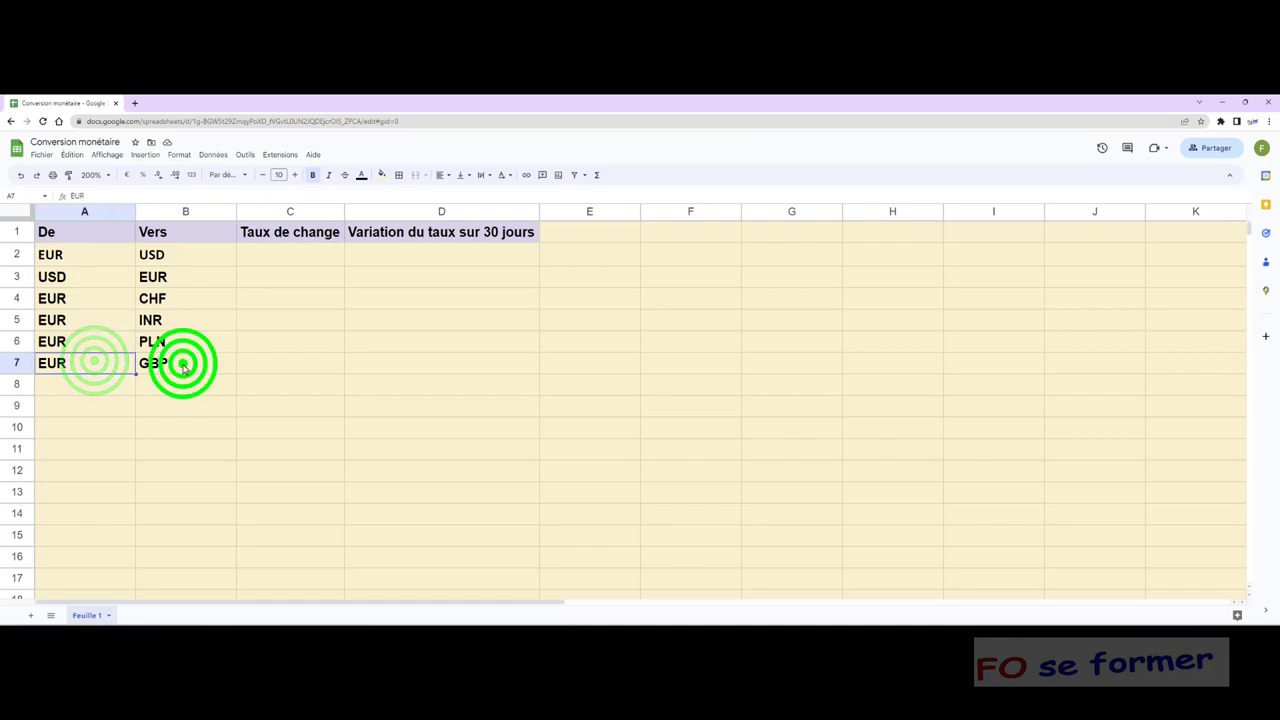
Begin a GOOGLEFINANCE formula in C2 using the autocomplete suggestion.
{"action": "left_click", "coordinate": [257, 256]}
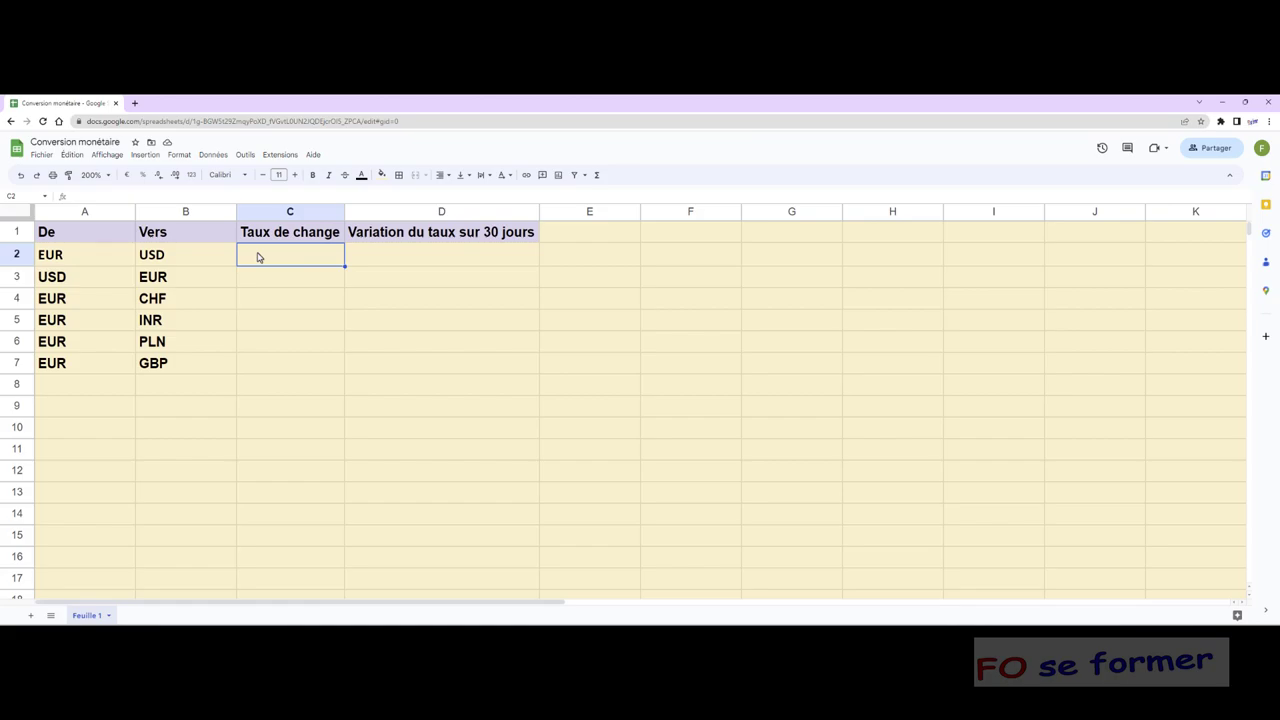
{"action": "type", "text": "="}
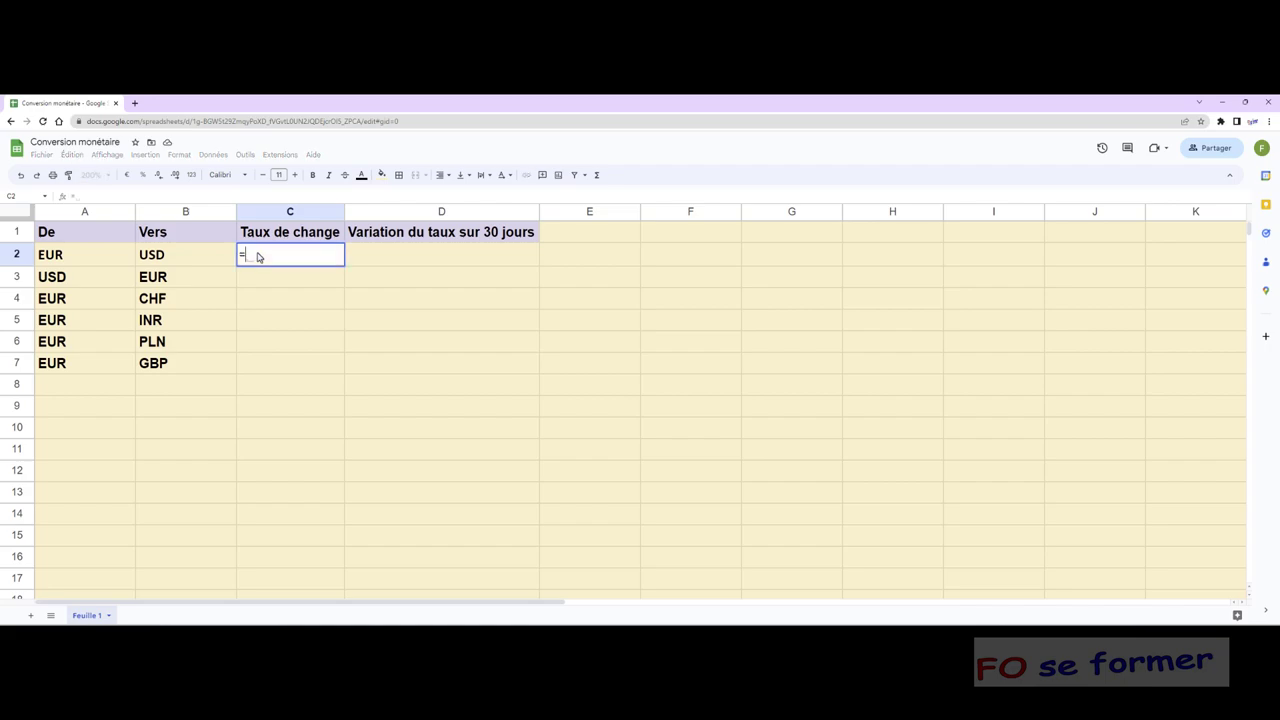
{"action": "type", "text": "googl"}
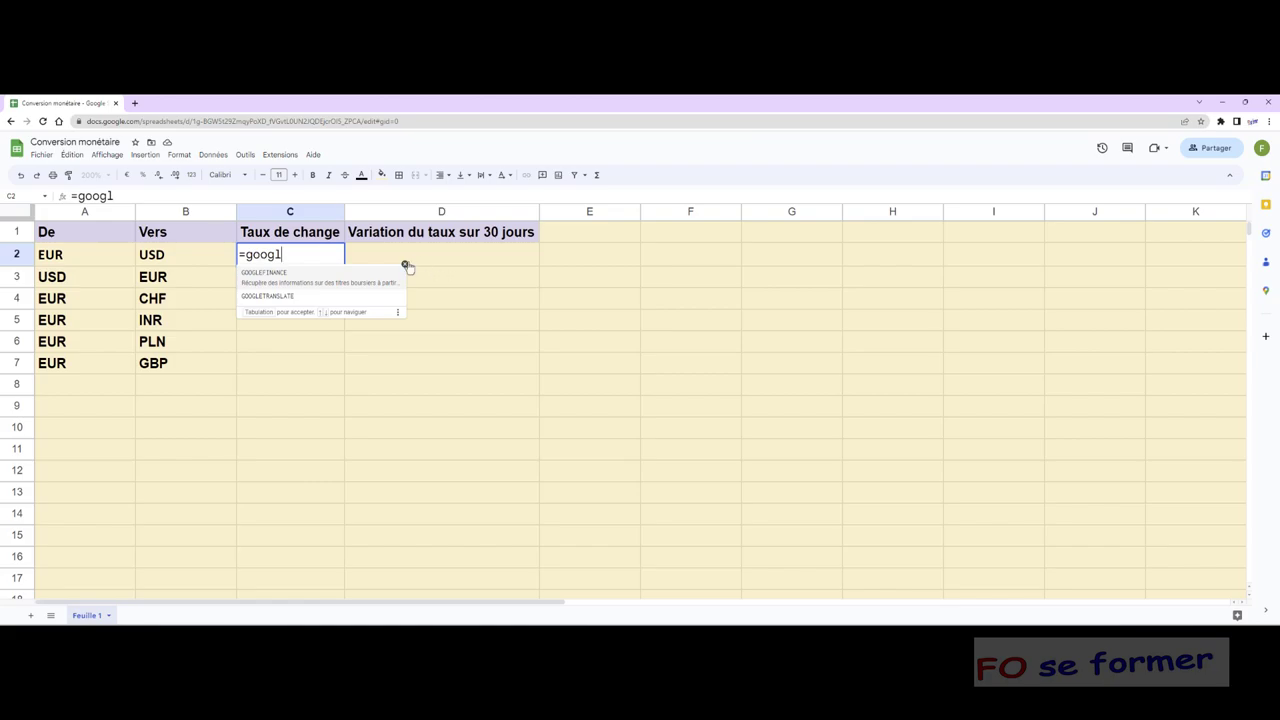
{"action": "left_click", "coordinate": [349, 275]}
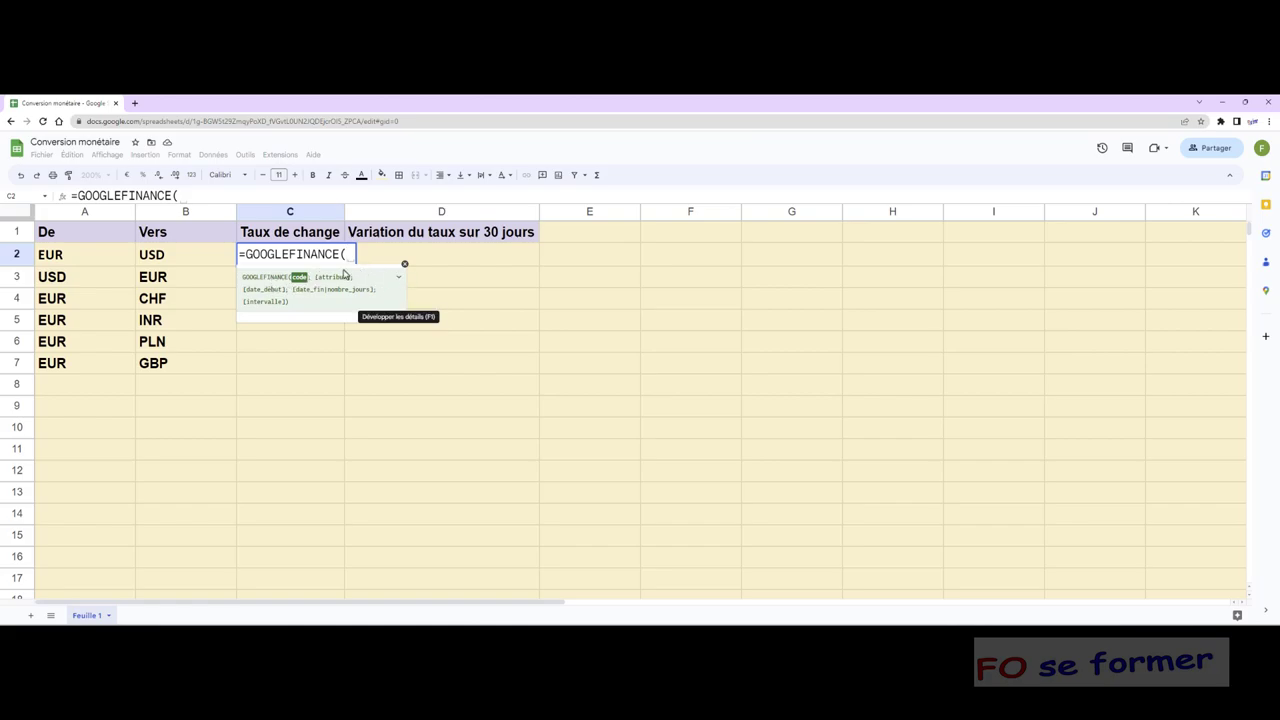
Read the GOOGLEFINANCE parameter descriptions in the formula help, then close it.
{"action": "left_click", "coordinate": [397, 277]}
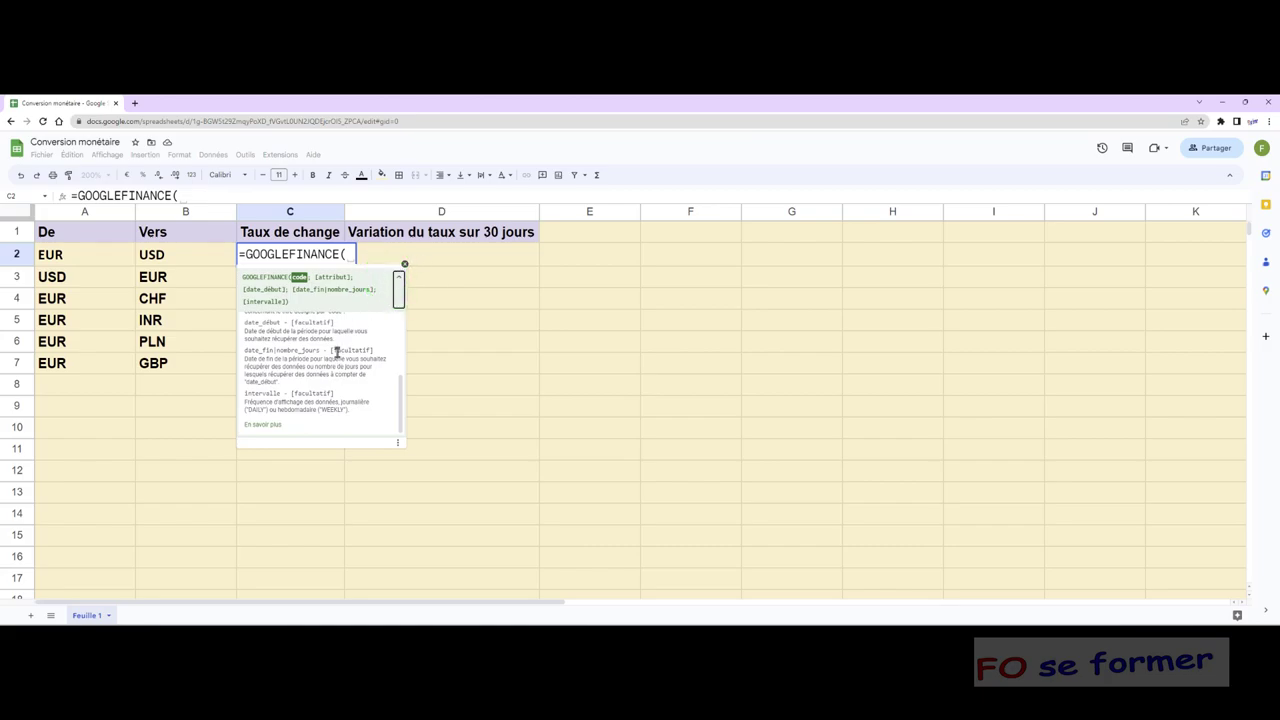
{"action": "left_click", "coordinate": [404, 264]}
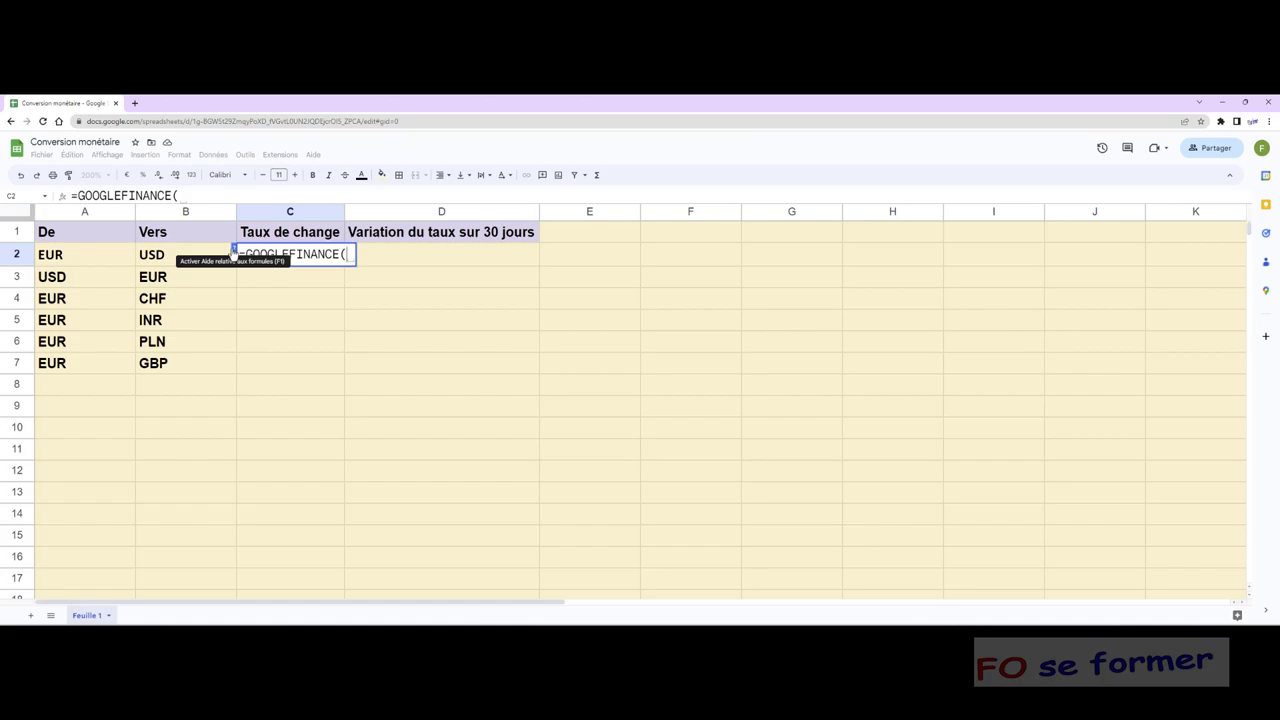
{"action": "left_click", "coordinate": [233, 250]}
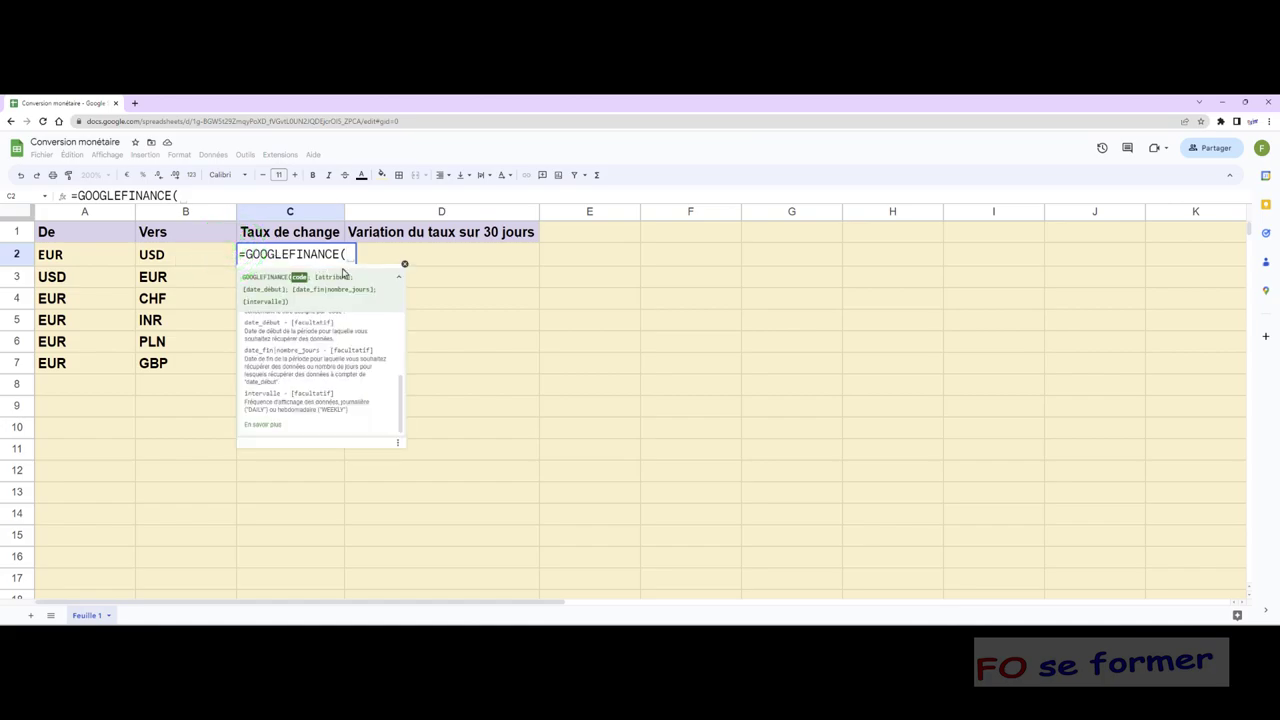
{"action": "left_click", "coordinate": [397, 276]}
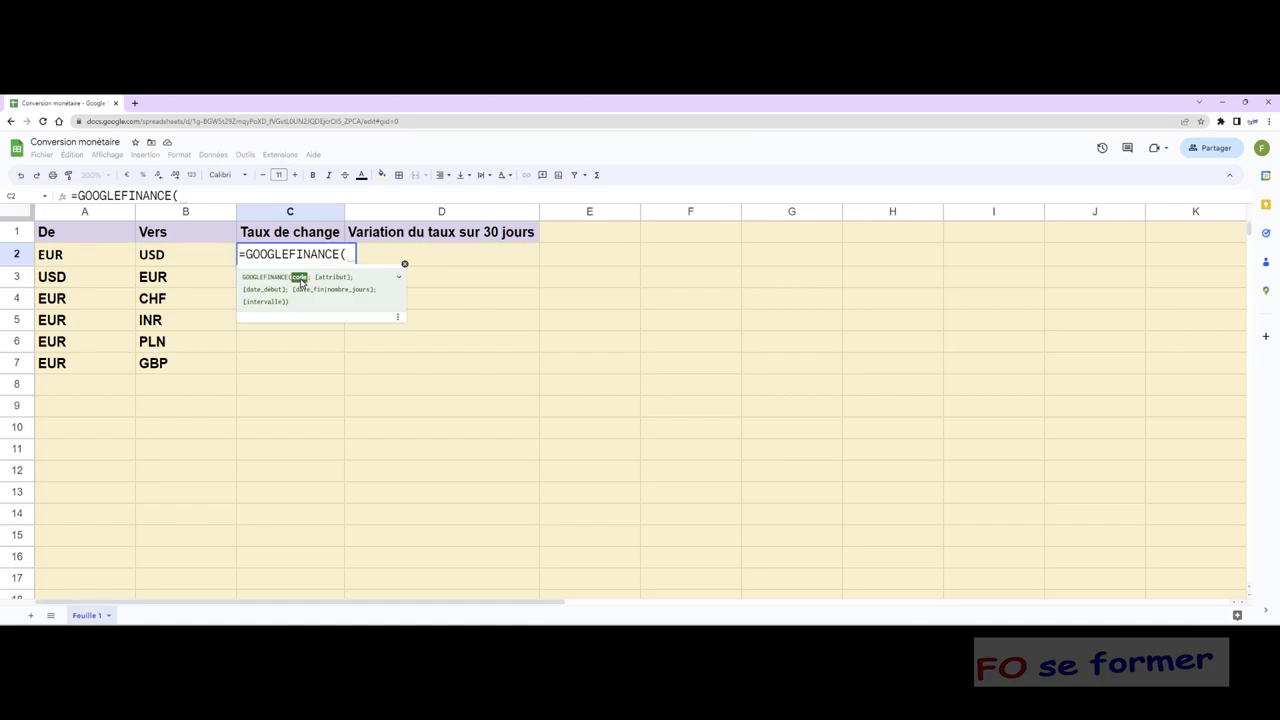
{"action": "left_click", "coordinate": [398, 277]}
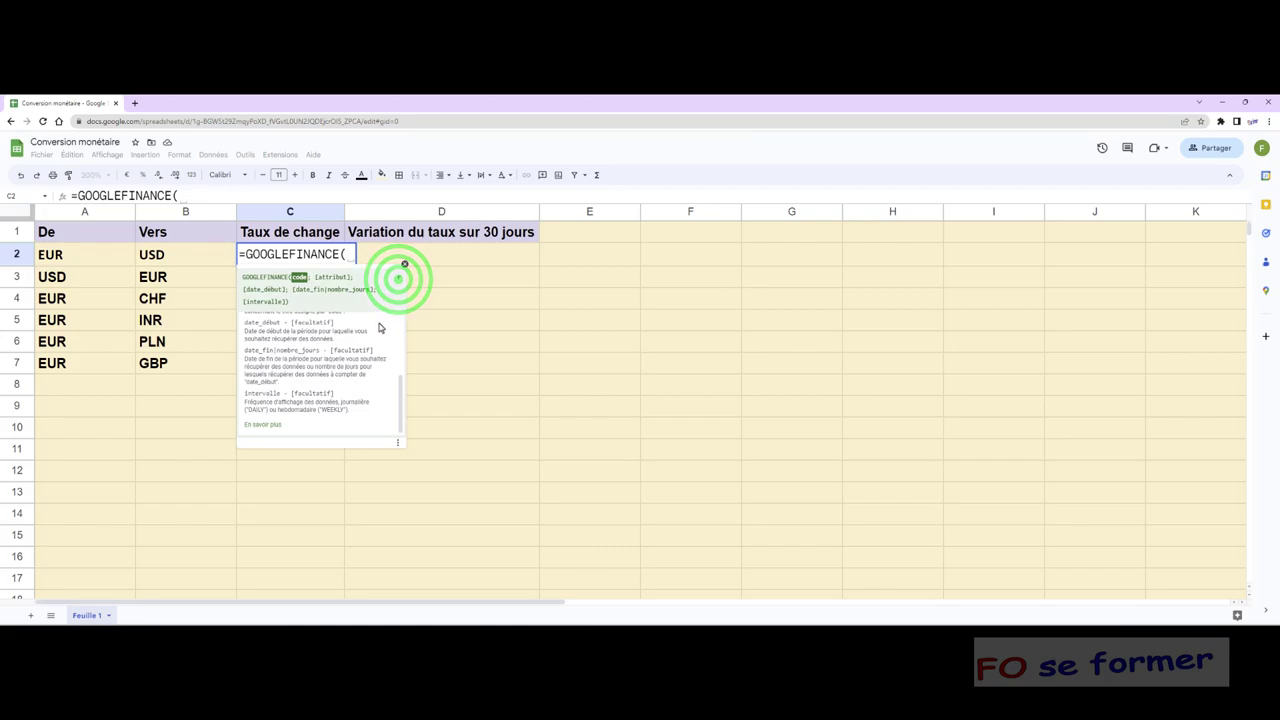
{"action": "scroll", "coordinate": [379, 327], "scroll_direction": "up", "scroll_amount": 5}
{"action": "left_click", "coordinate": [398, 280]}
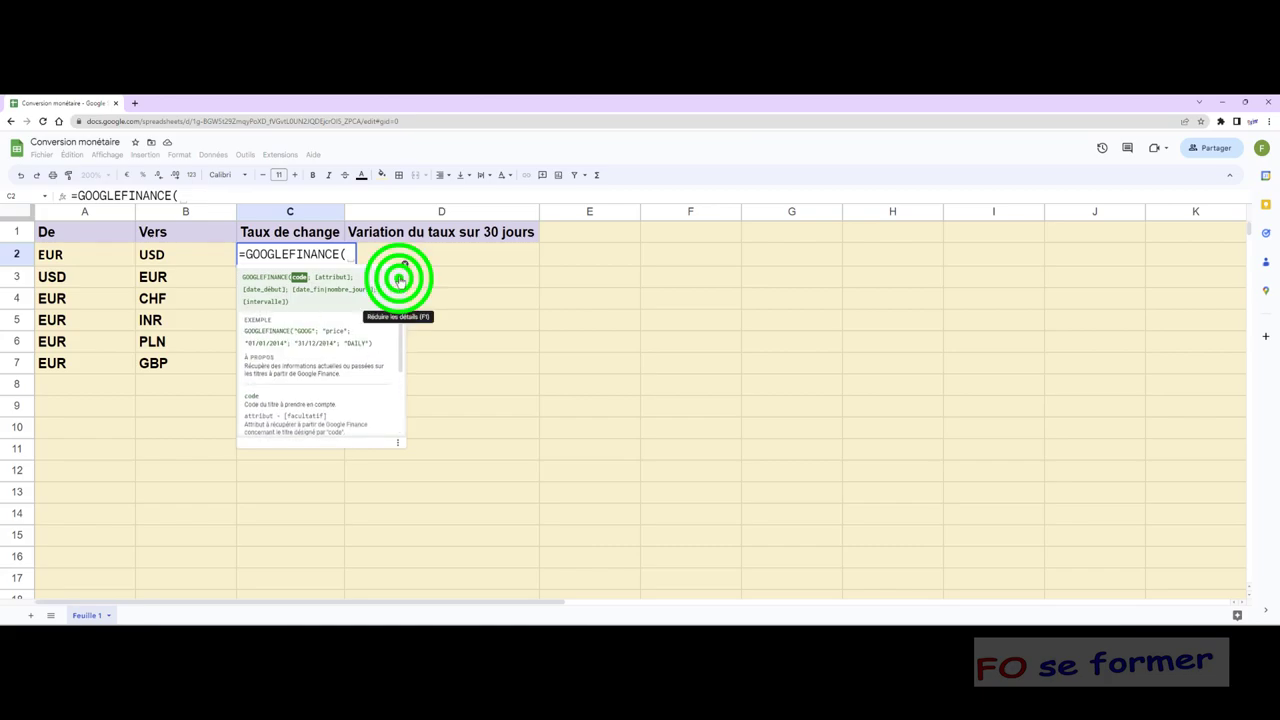
{"action": "left_click", "coordinate": [400, 268]}
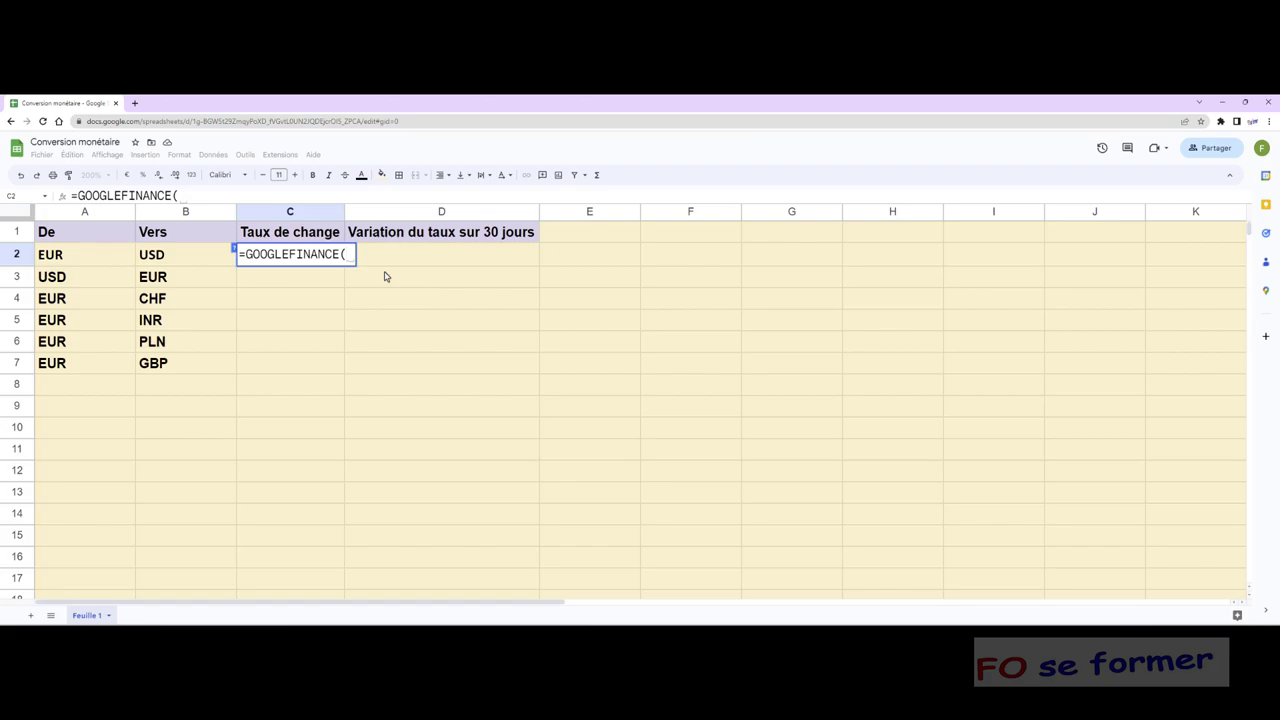
Complete C2 as =GOOGLEFINANCE("CURRENCY:"&A2&B2), returning the EUR-to-USD rate 1,06904.
{"action": "type", "text": "\""}
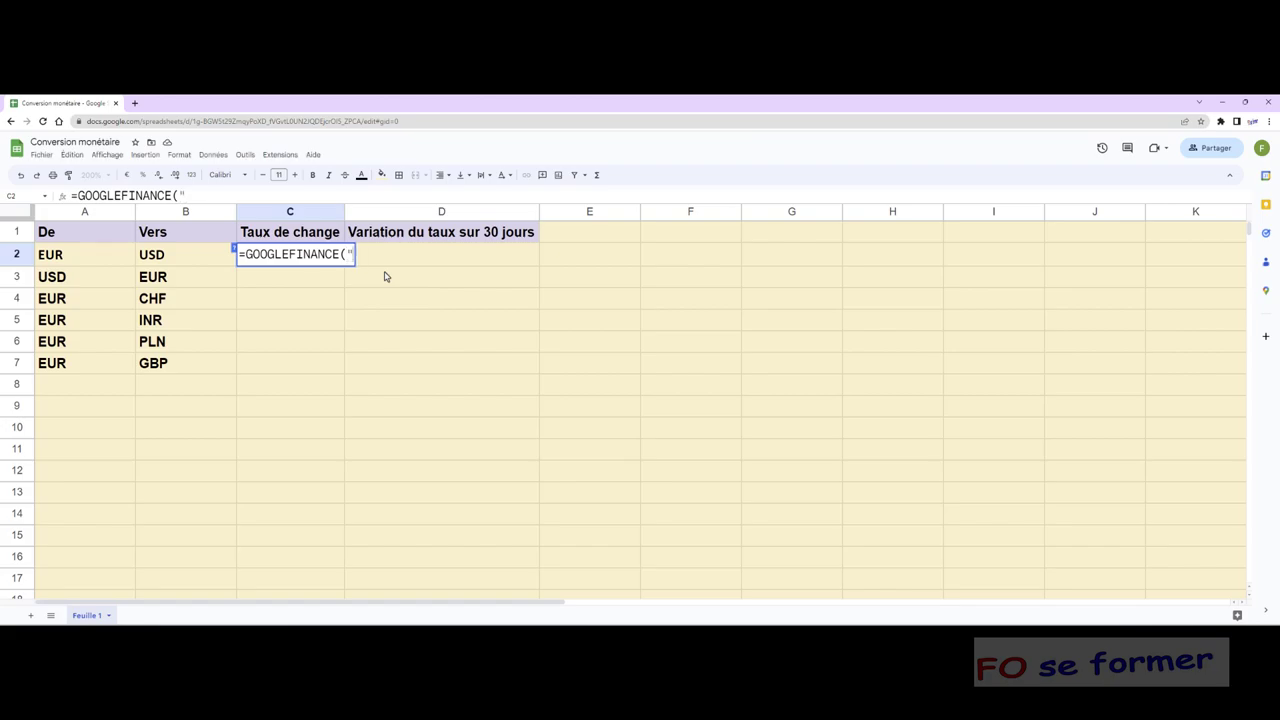
{"action": "type", "text": "CURR"}
{"action": "type", "text": "ENCY"}
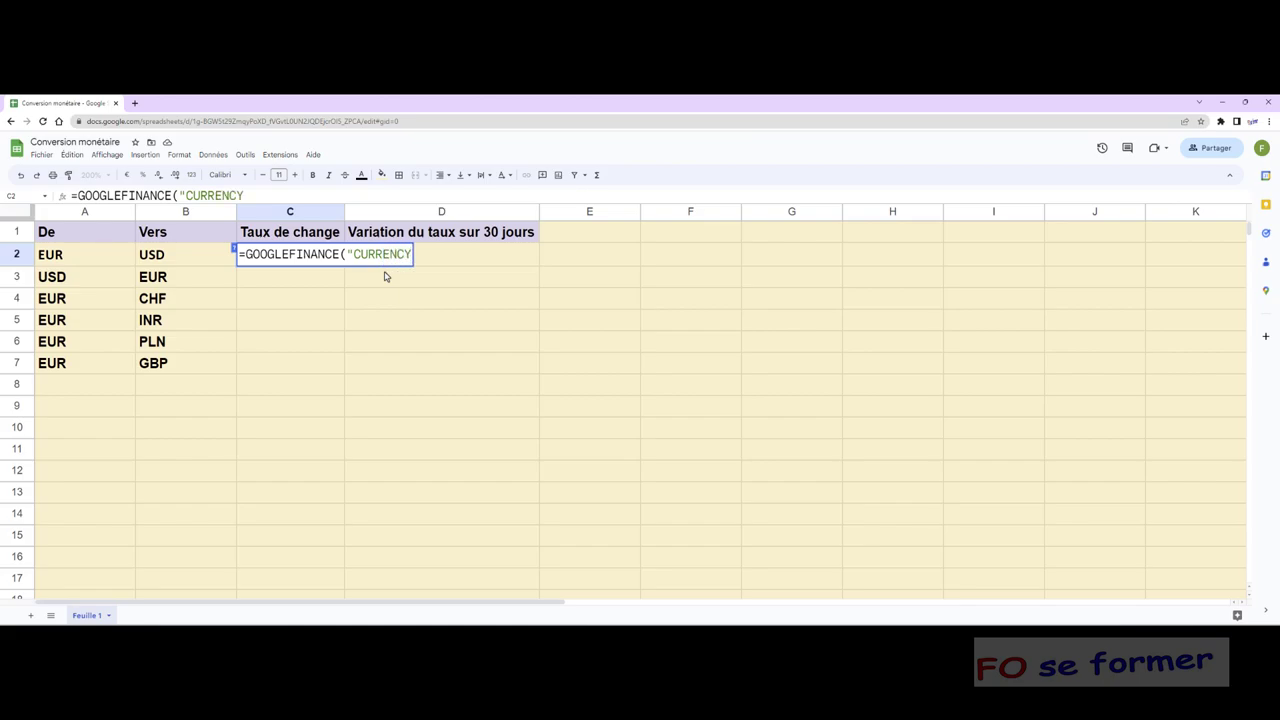
{"action": "type", "text": ":\""}
{"action": "type", "text": "&"}
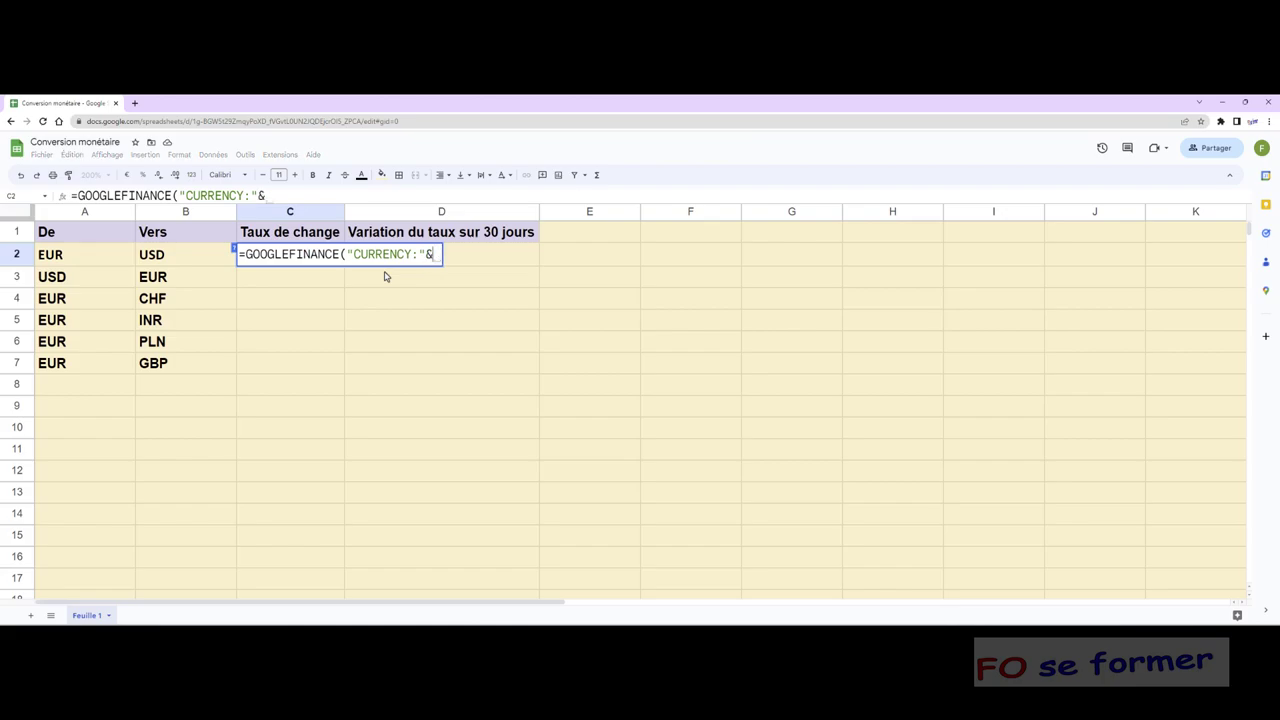
{"action": "left_click", "coordinate": [70, 258]}
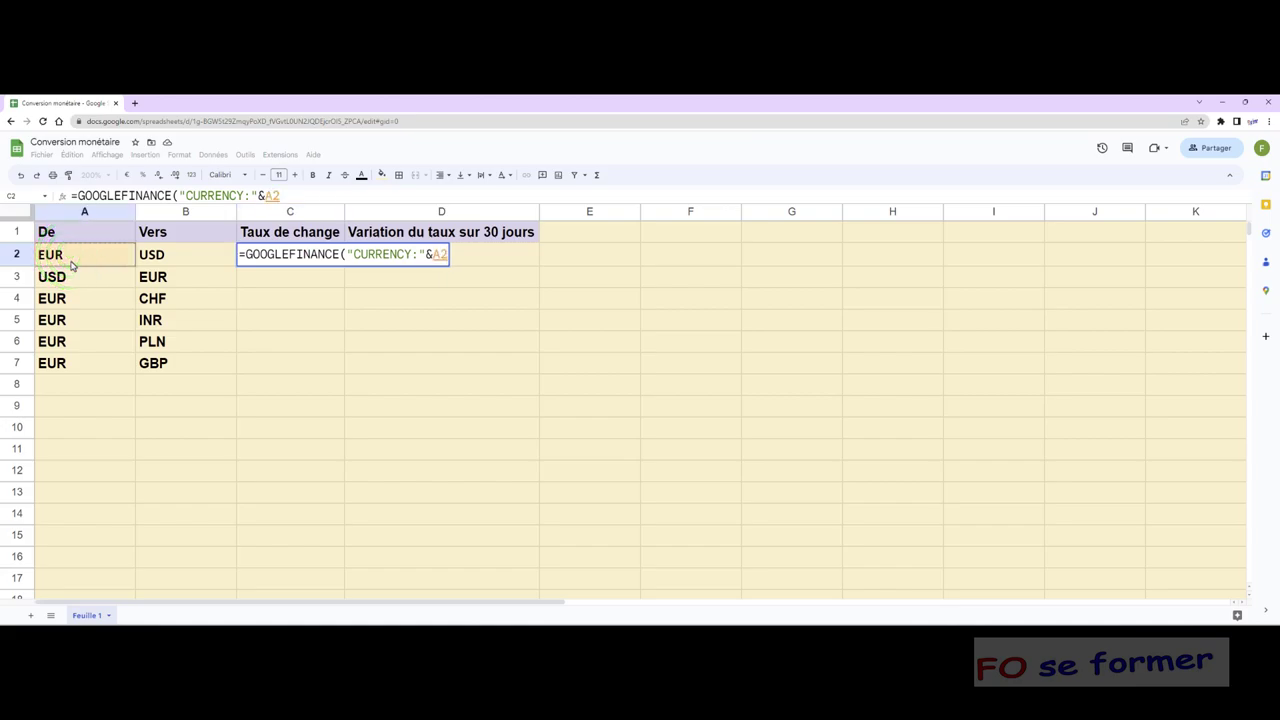
{"action": "type", "text": "&"}
{"action": "left_click", "coordinate": [172, 258]}
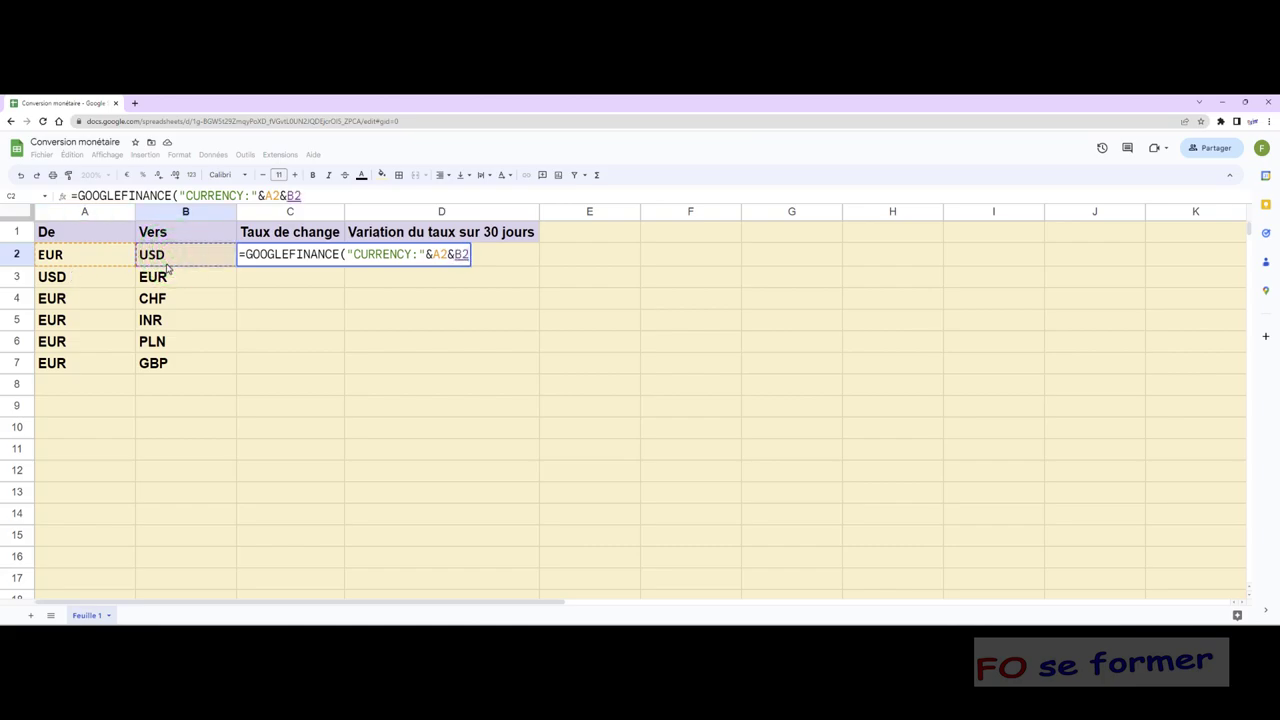
{"action": "type", "text": ")"}
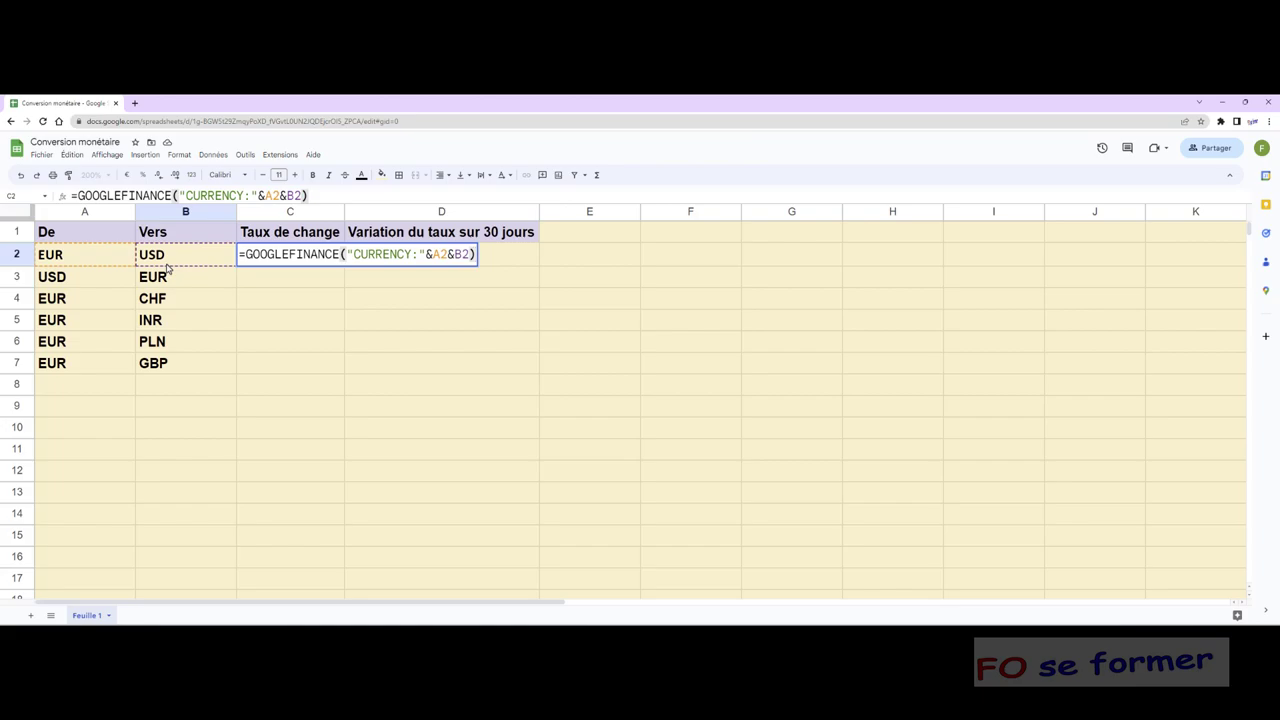
{"action": "key", "text": "Return"}
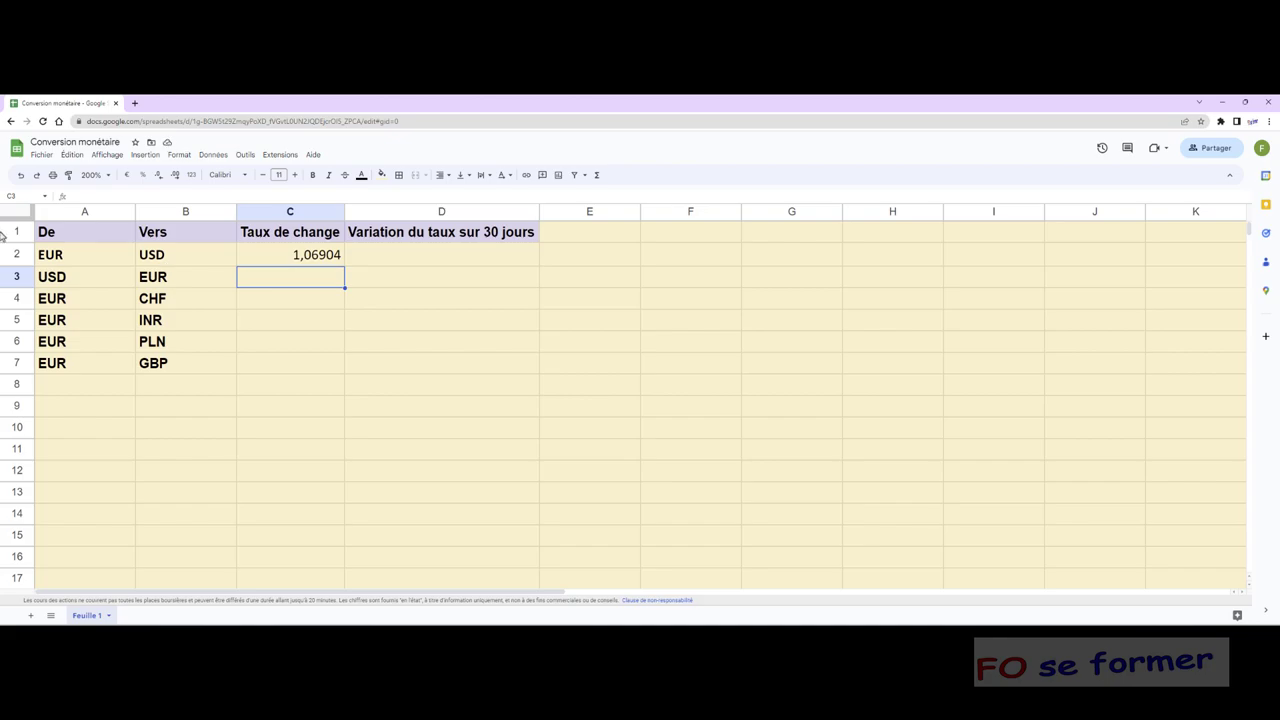
Fill the C2 rate formula down to C7 so all six currency pairs show rates.
{"action": "left_click", "coordinate": [334, 256]}
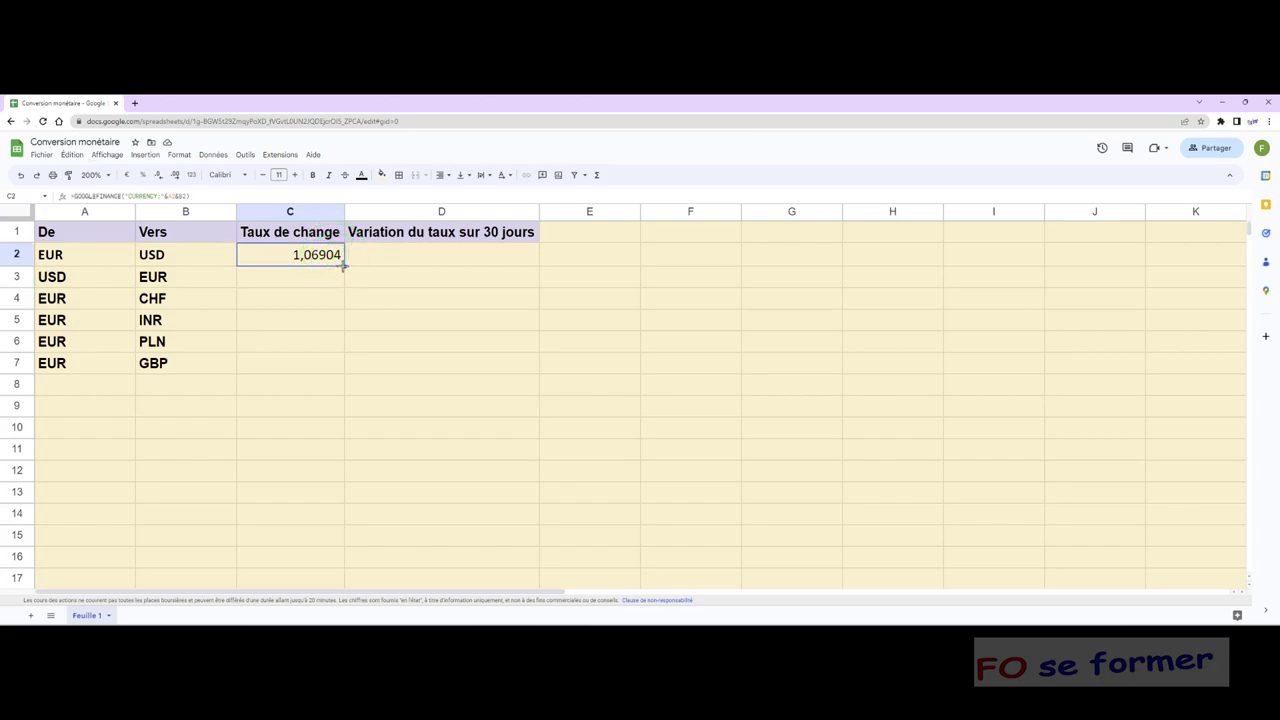
{"action": "left_click_drag", "start_coordinate": [343, 264], "coordinate": [322, 366]}
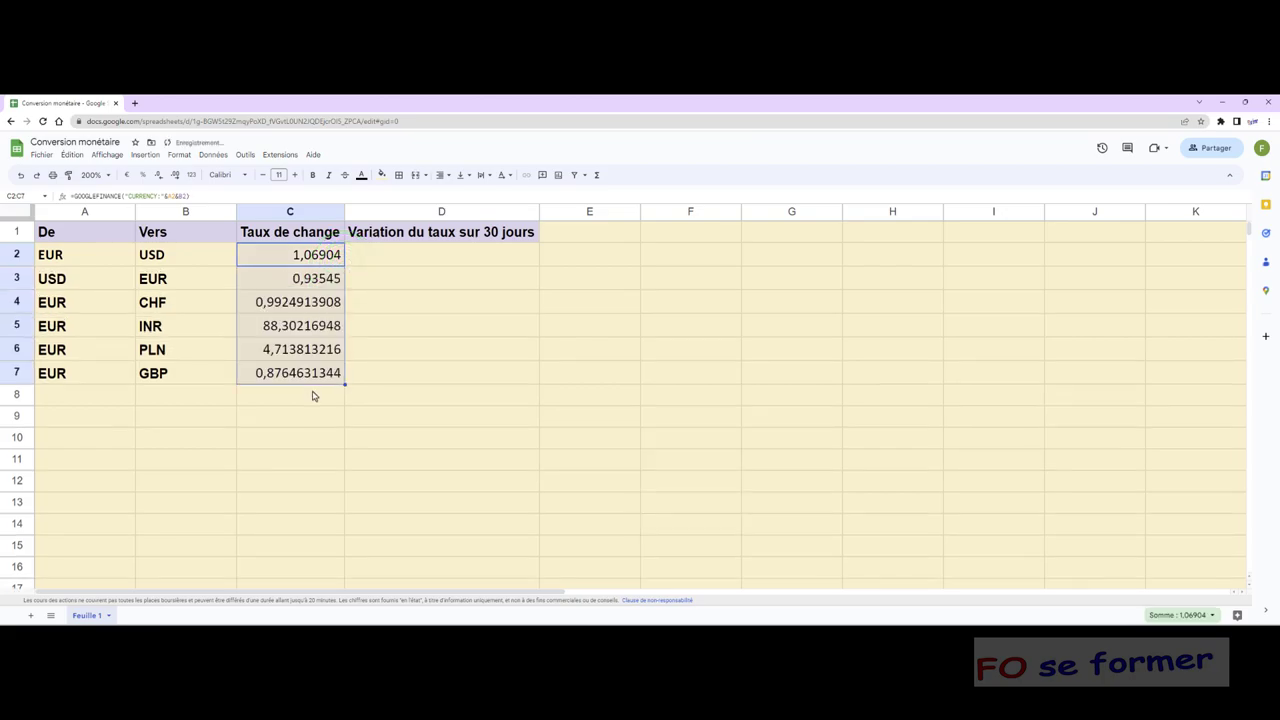
{"action": "left_click", "coordinate": [312, 396]}
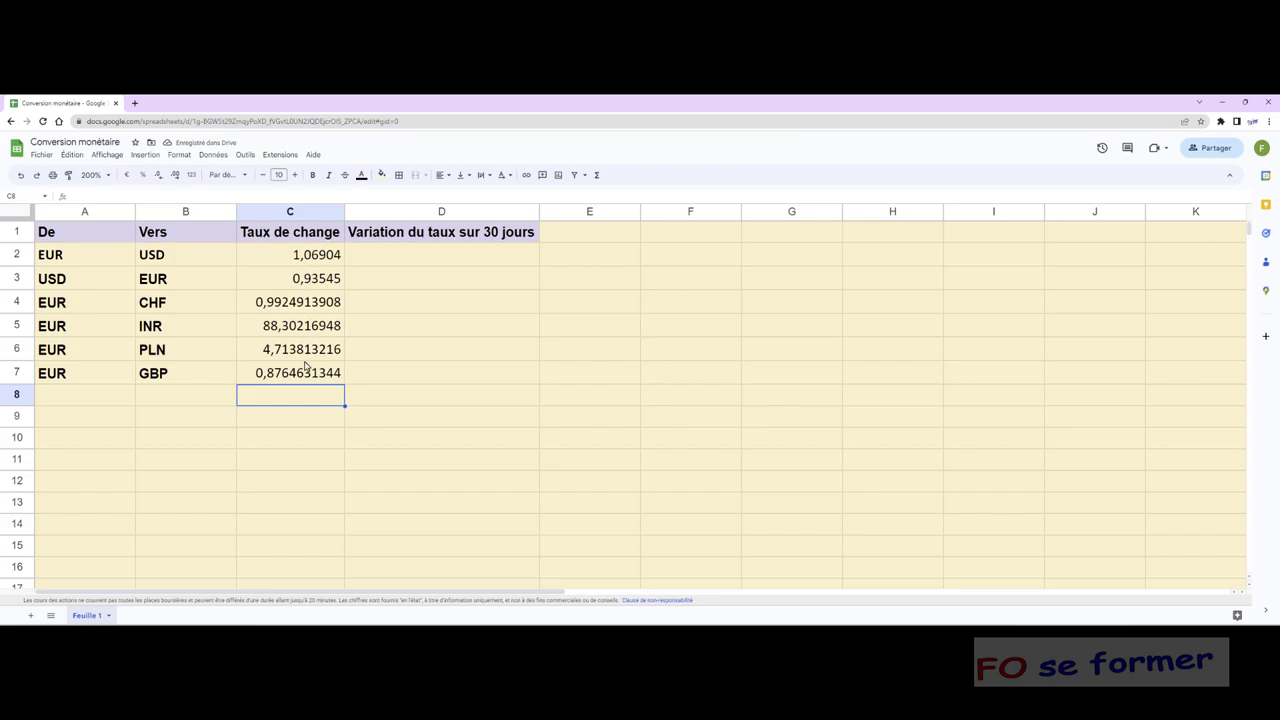
Start D2 as =SPARKLINE(GOOGLEFINANCE("CURRENCY:"&A2&B2;"PRICE"; and begin typing AUJOURDHUI.
{"action": "left_click", "coordinate": [411, 255]}
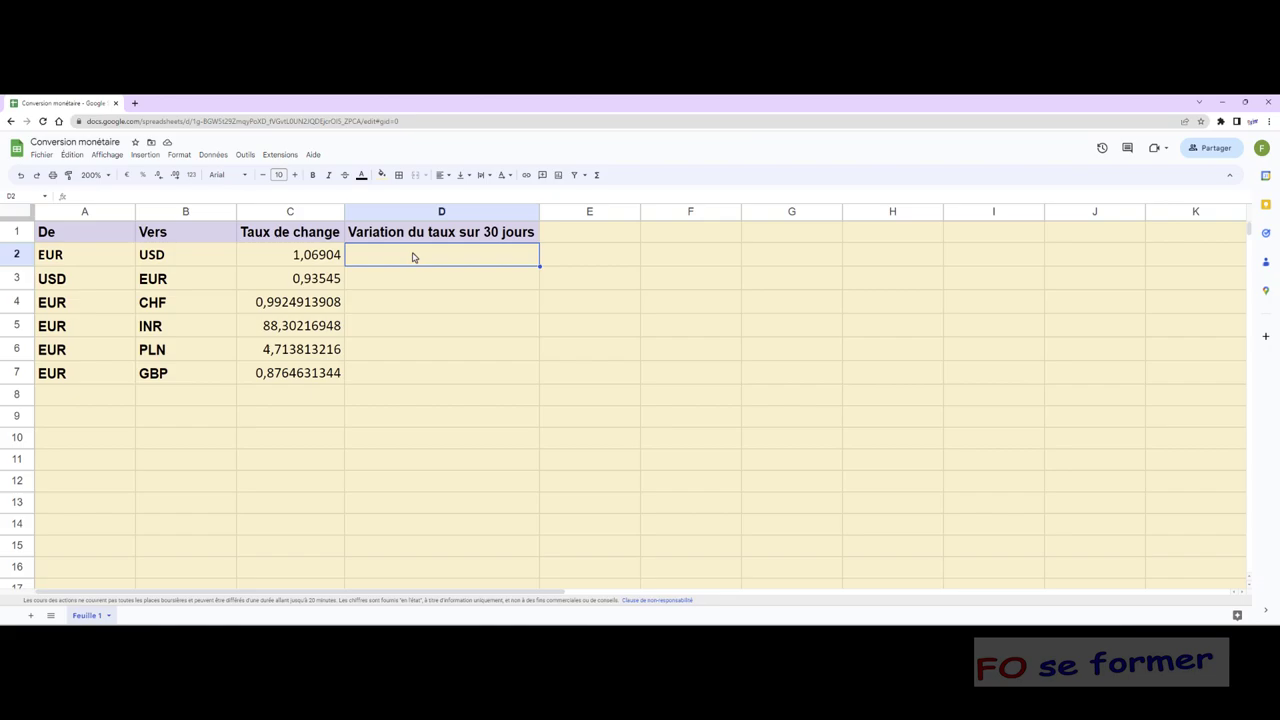
{"action": "type", "text": "="}
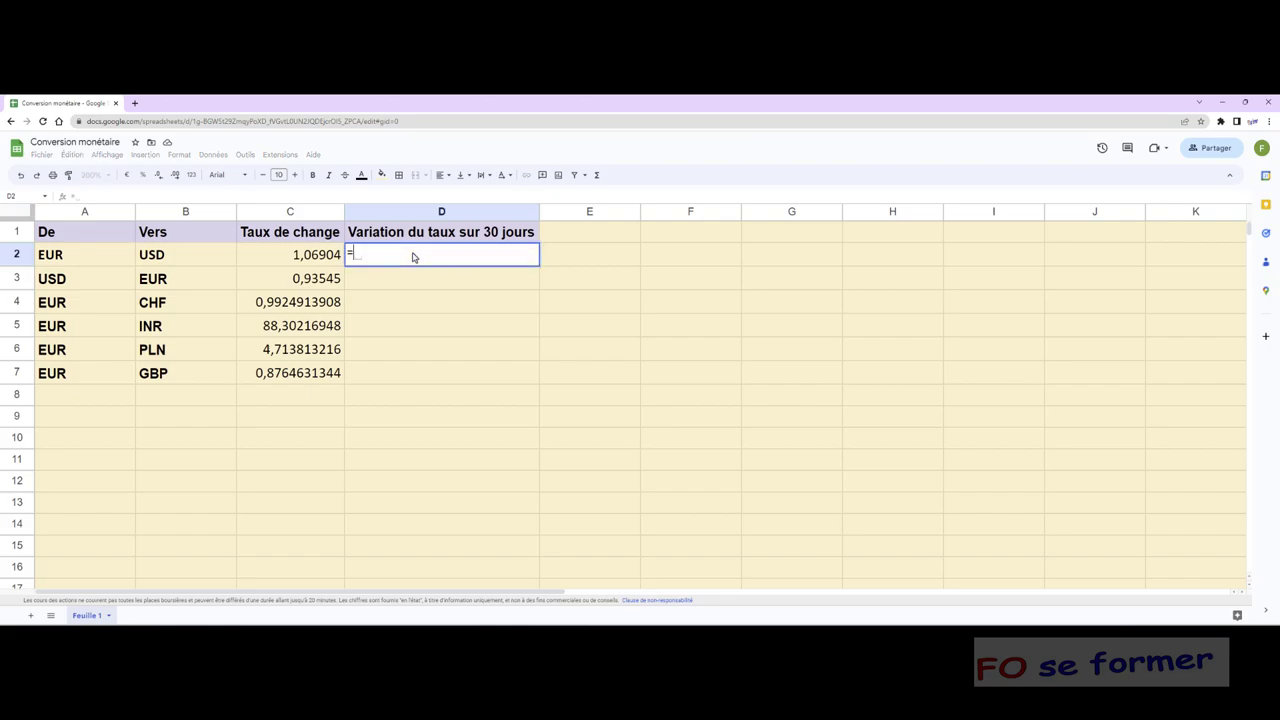
{"action": "type", "text": "spa"}
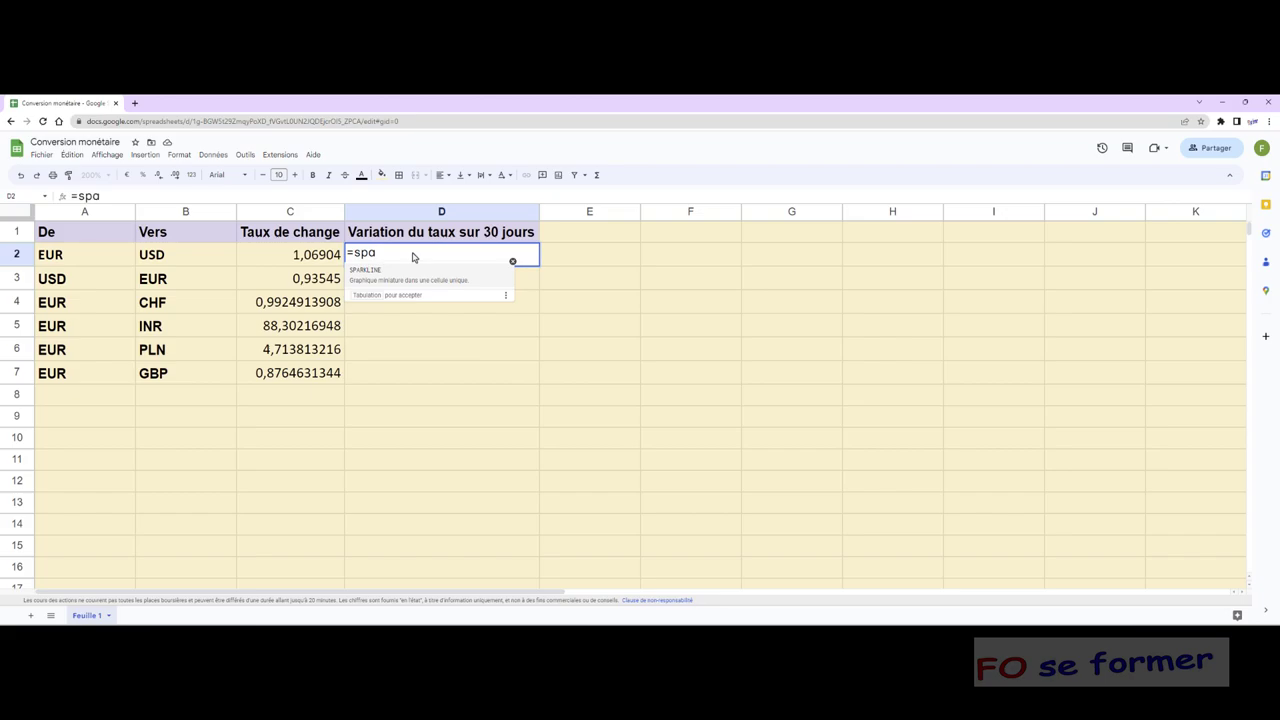
{"action": "left_click", "coordinate": [455, 275]}
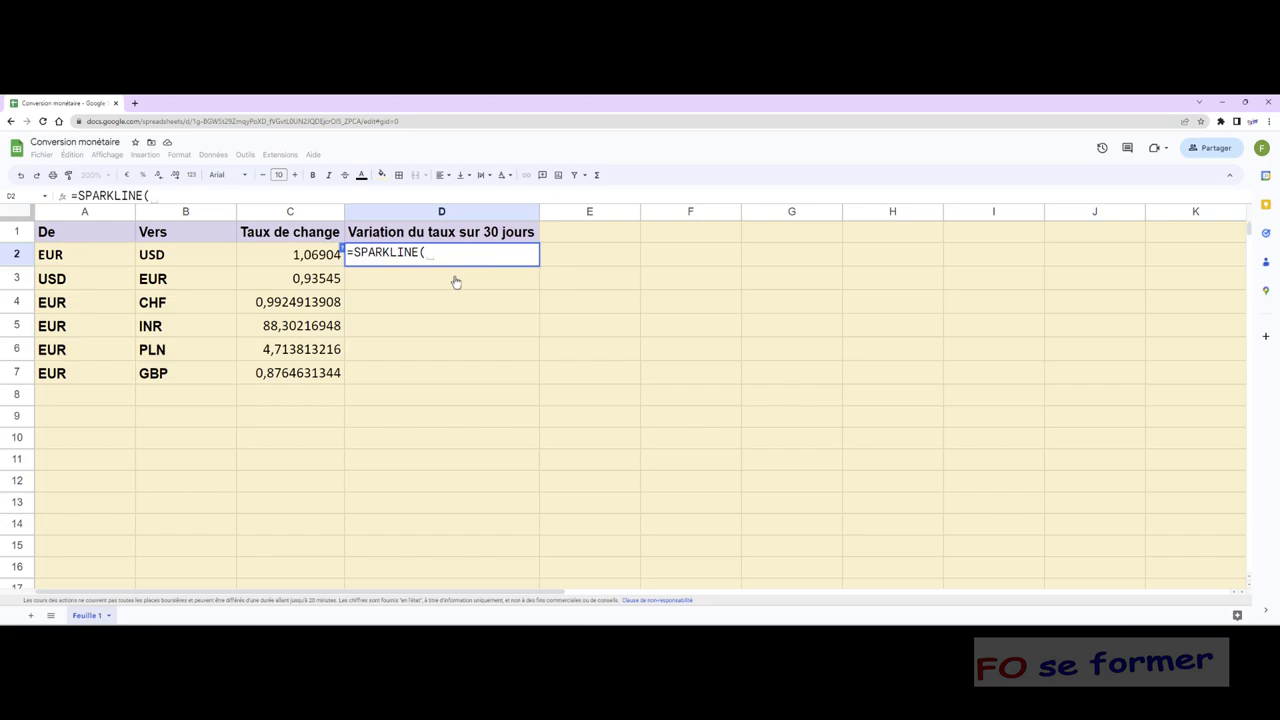
{"action": "type", "text": "google"}
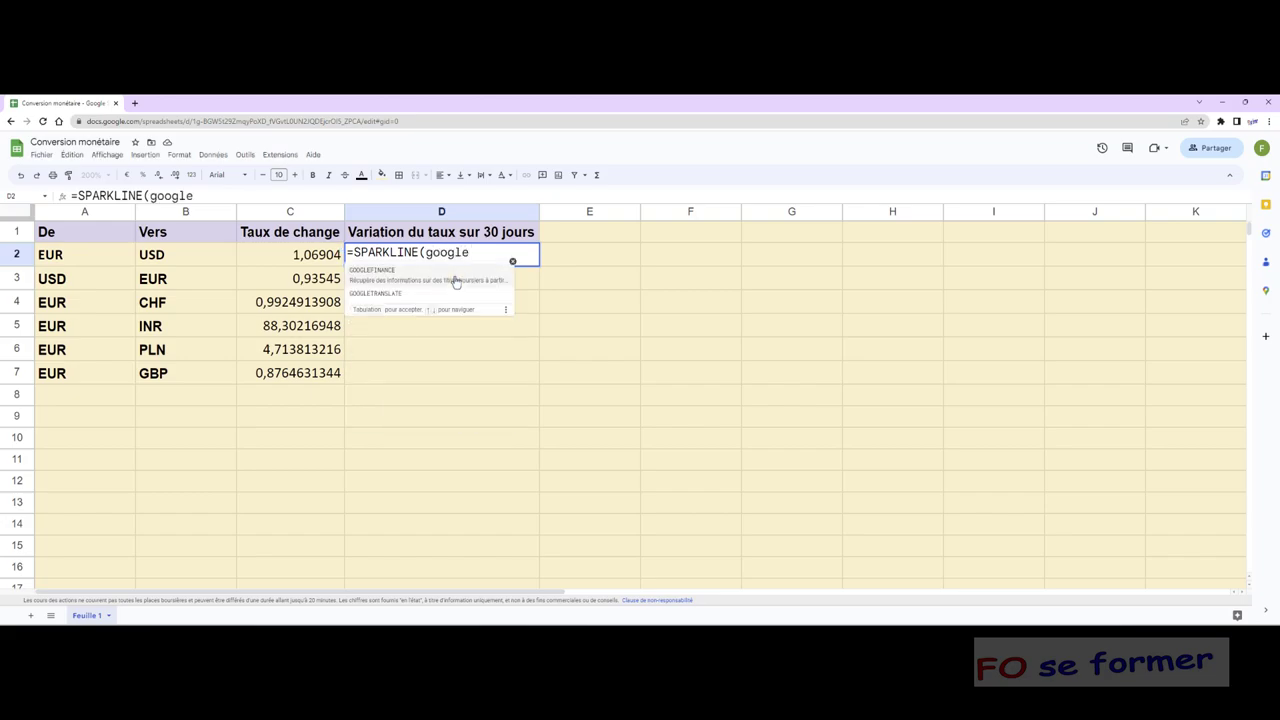
{"action": "left_click", "coordinate": [456, 281]}
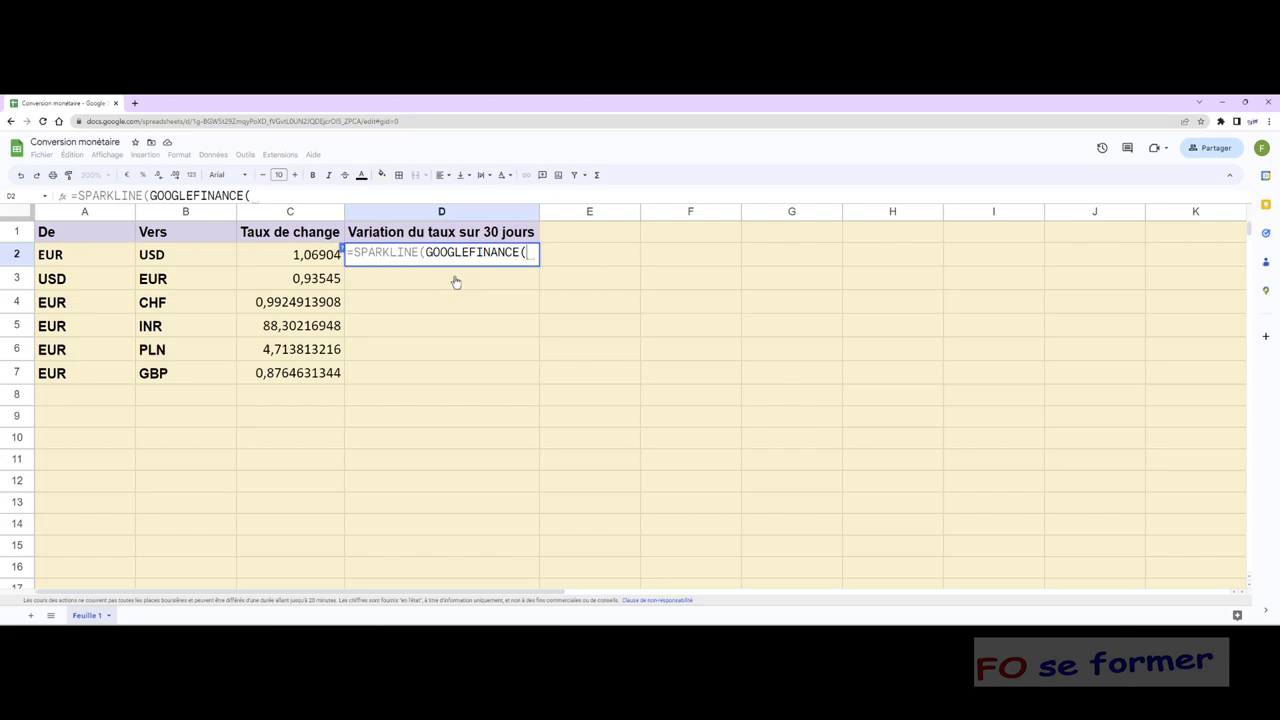
{"action": "type", "text": "\"CUR"}
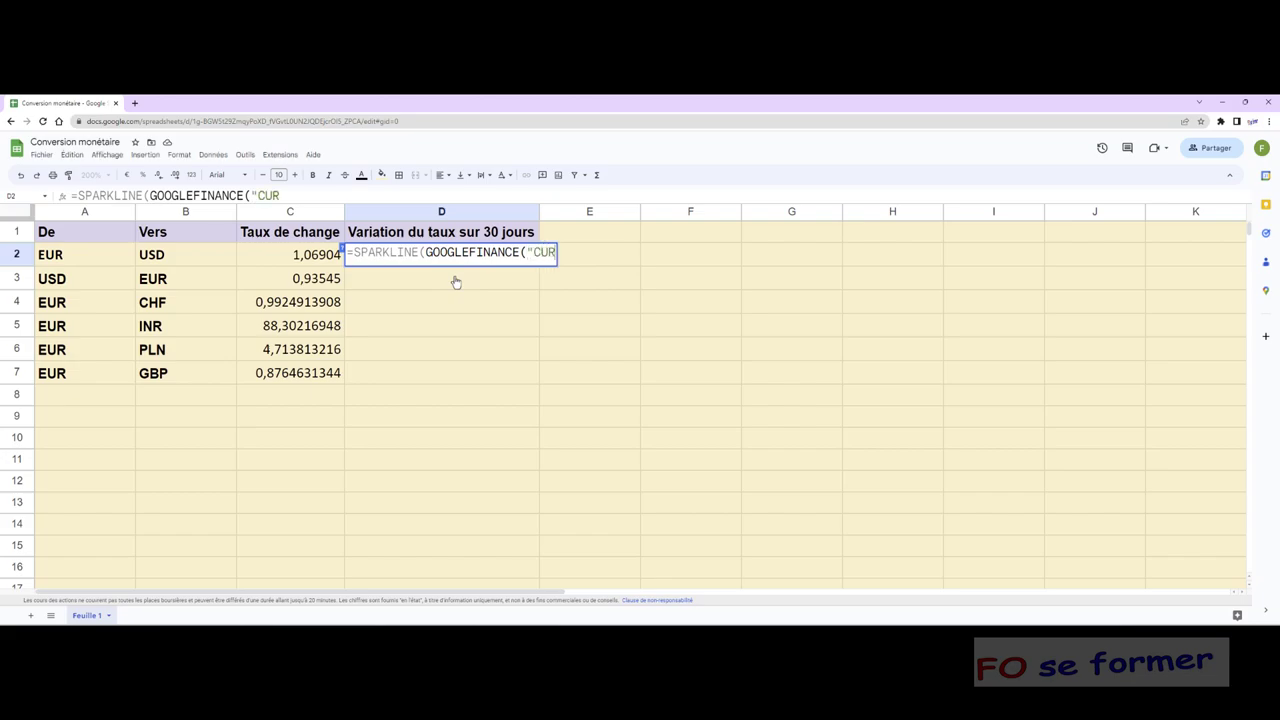
{"action": "type", "text": "RENC"}
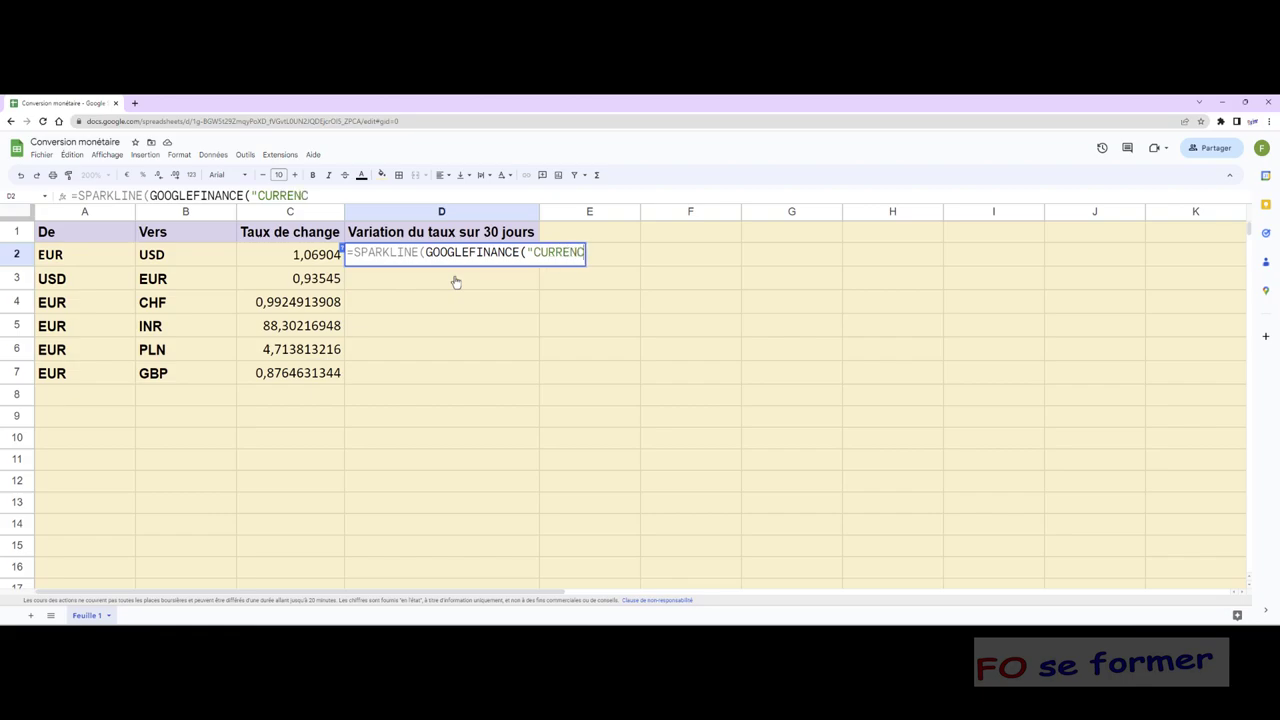
{"action": "type", "text": "Y:"}
{"action": "type", "text": "\""}
{"action": "type", "text": "&"}
{"action": "left_click", "coordinate": [87, 257]}
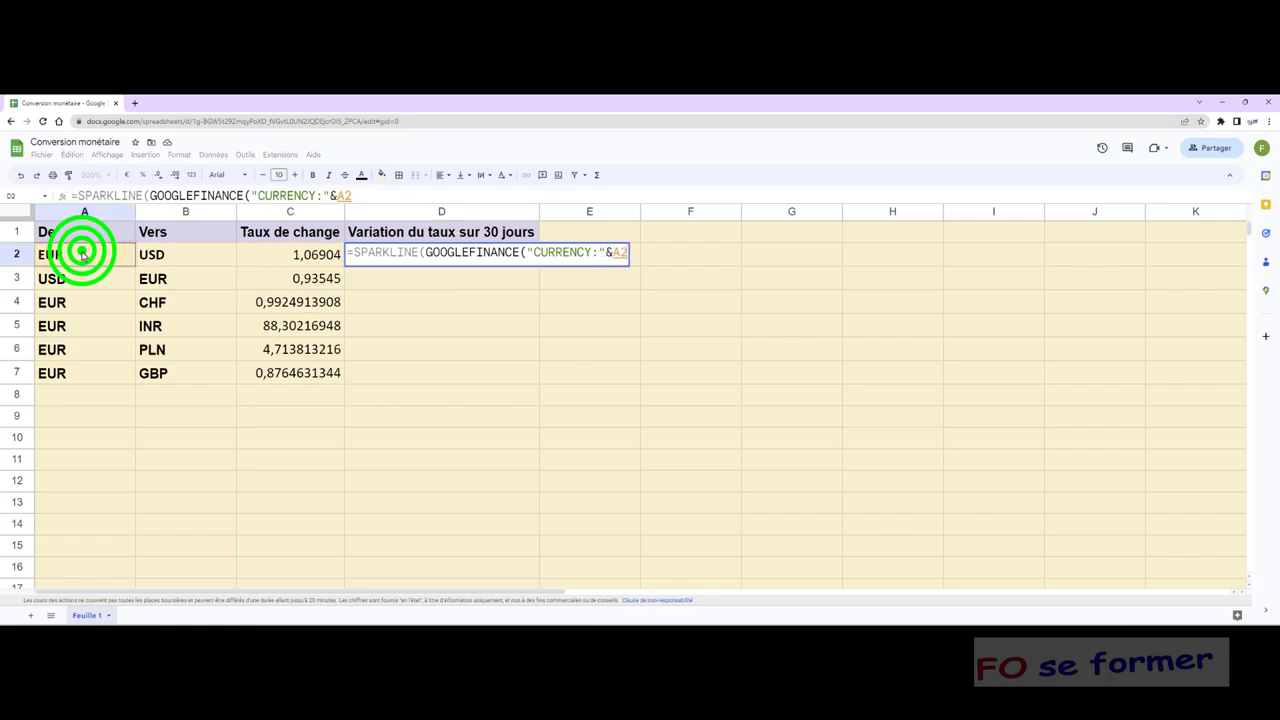
{"action": "left_click", "coordinate": [155, 259]}
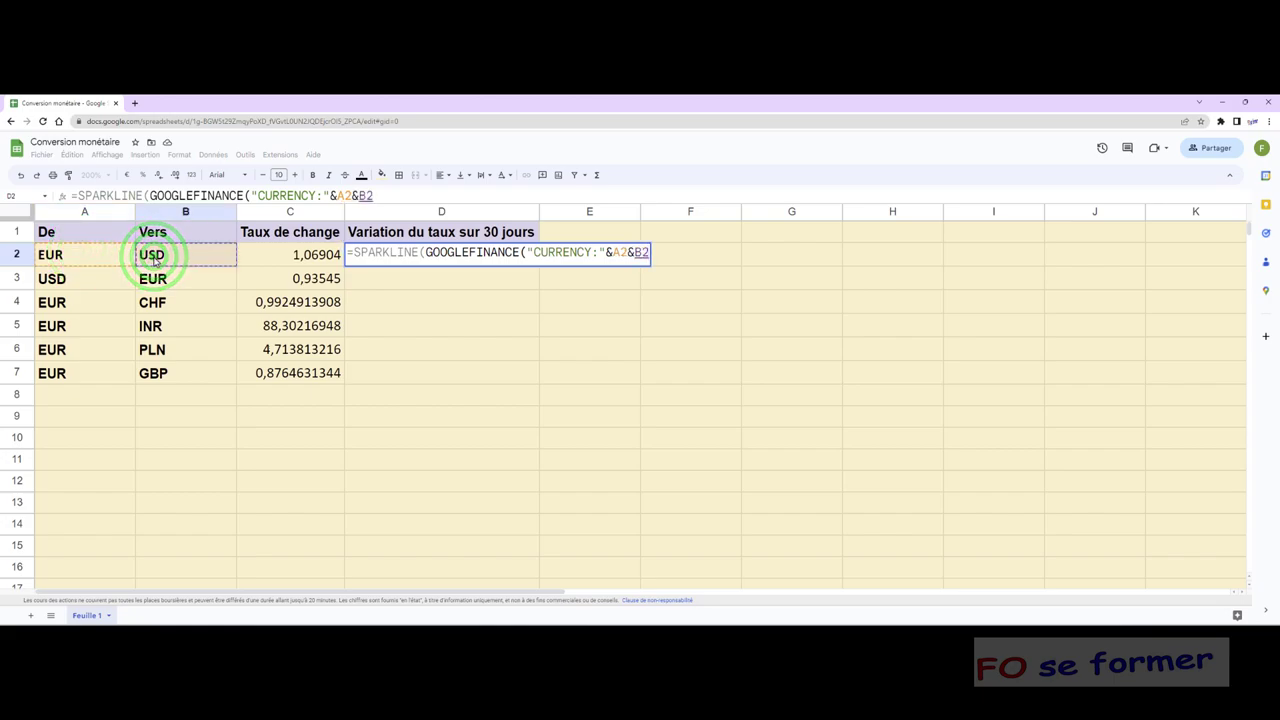
{"action": "type", "text": ";"}
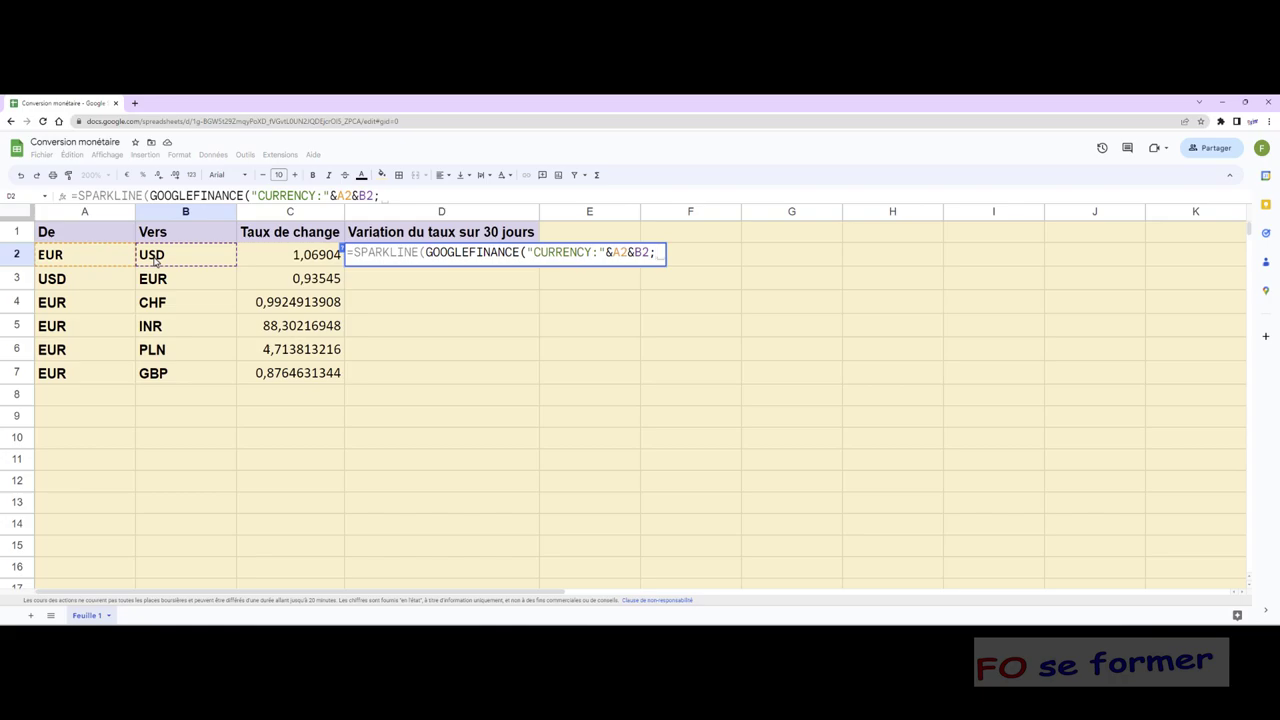
{"action": "type", "text": "\""}
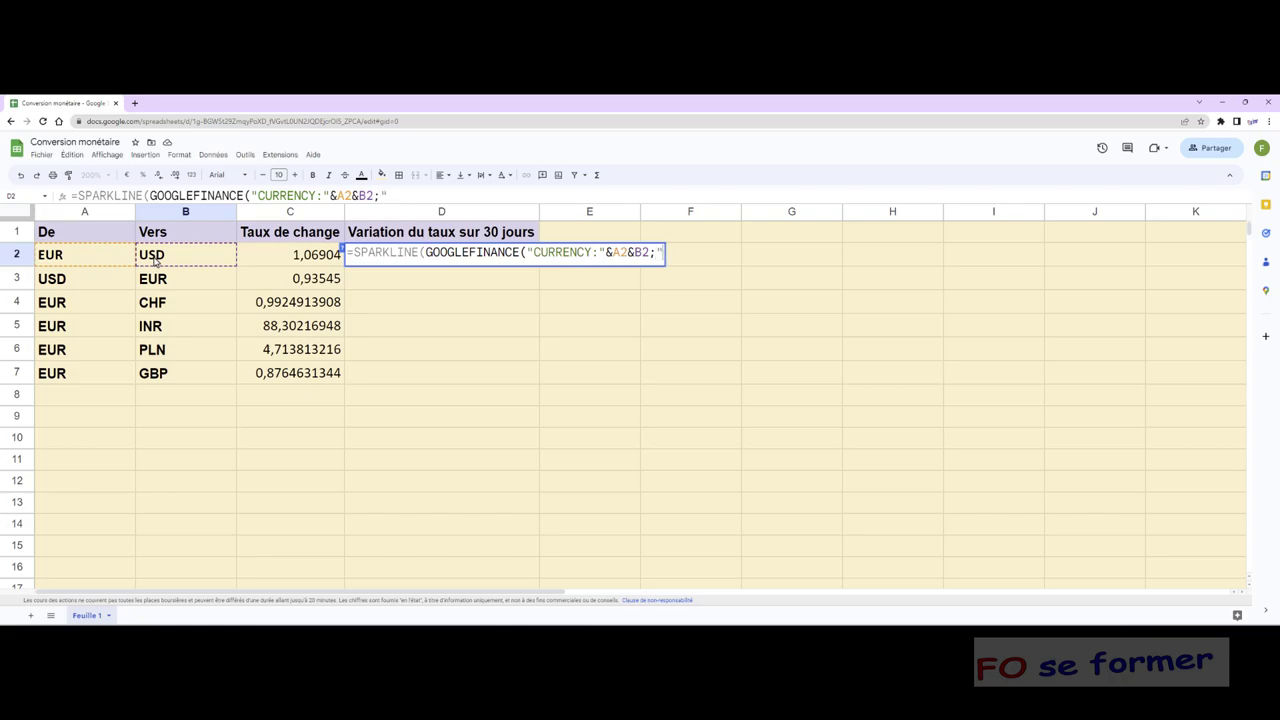
{"action": "type", "text": "P"}
{"action": "type", "text": "RICE"}
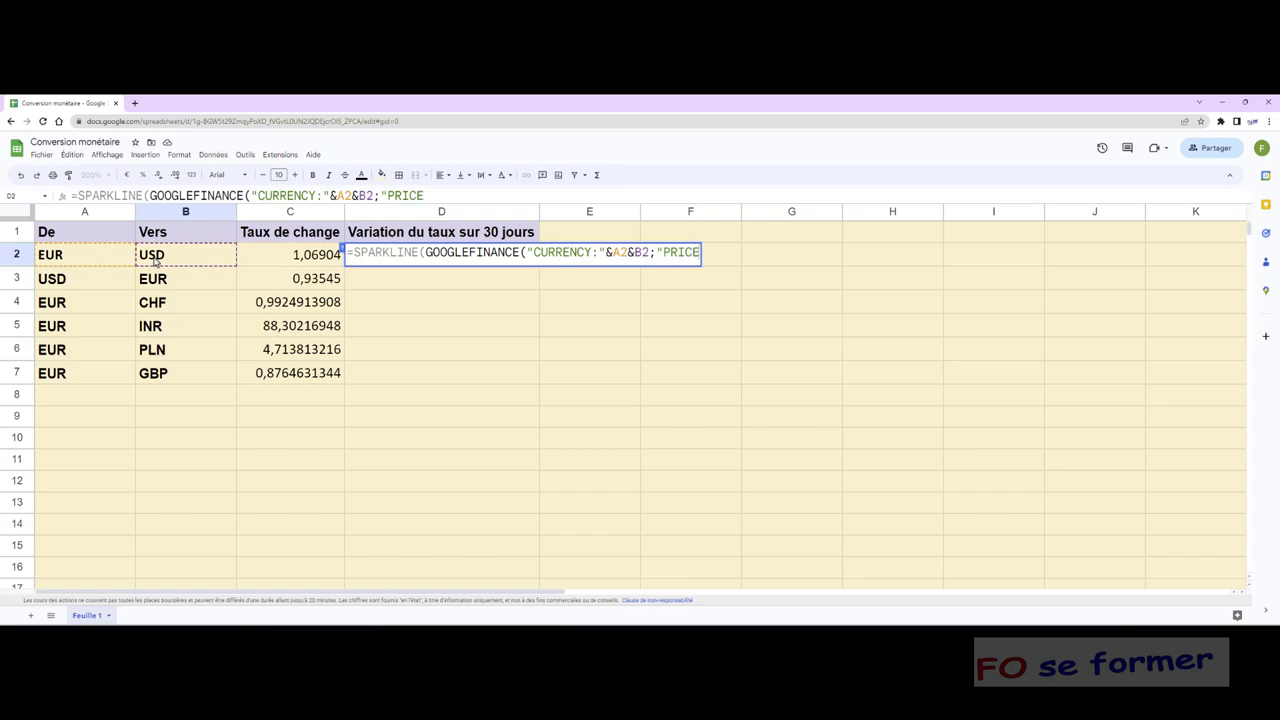
{"action": "type", "text": "\""}
{"action": "type", "text": ";auj"}
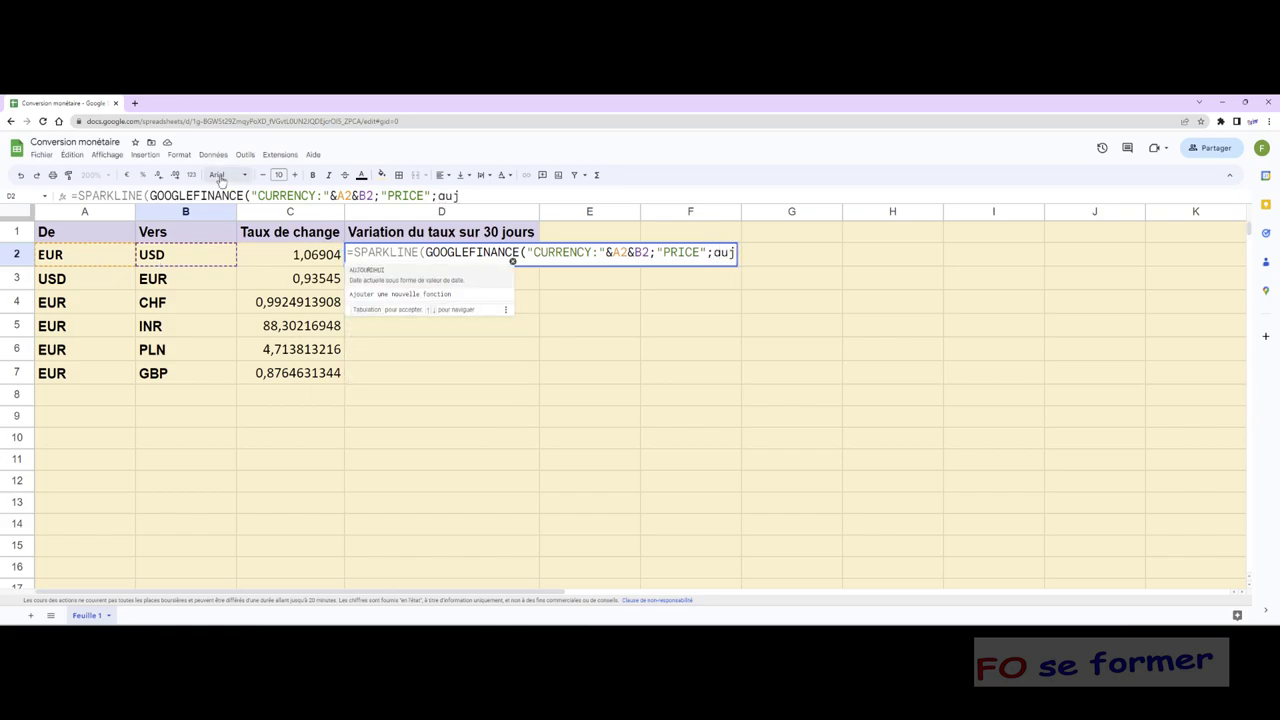
Finish the D2 sparkline with date range AUJOURDHUI()-30 to AUJOURDHUI() and commit it.
{"action": "left_click", "coordinate": [381, 277]}
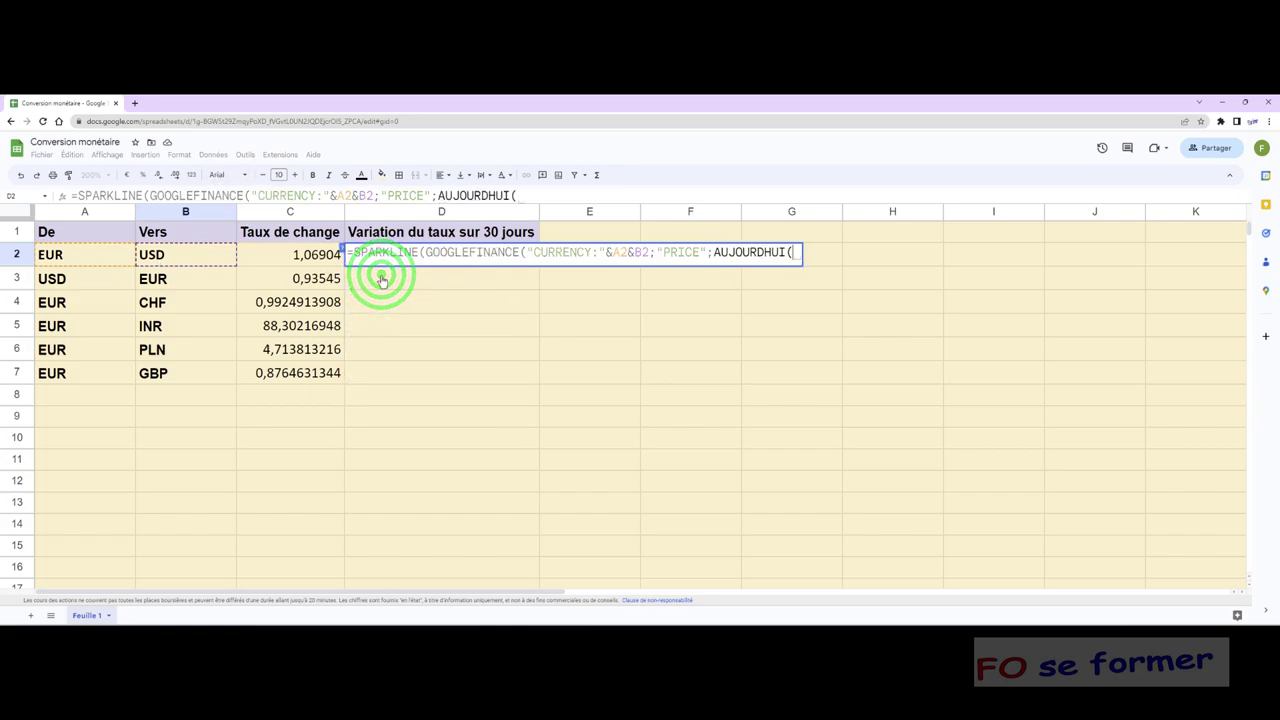
{"action": "type", "text": ")"}
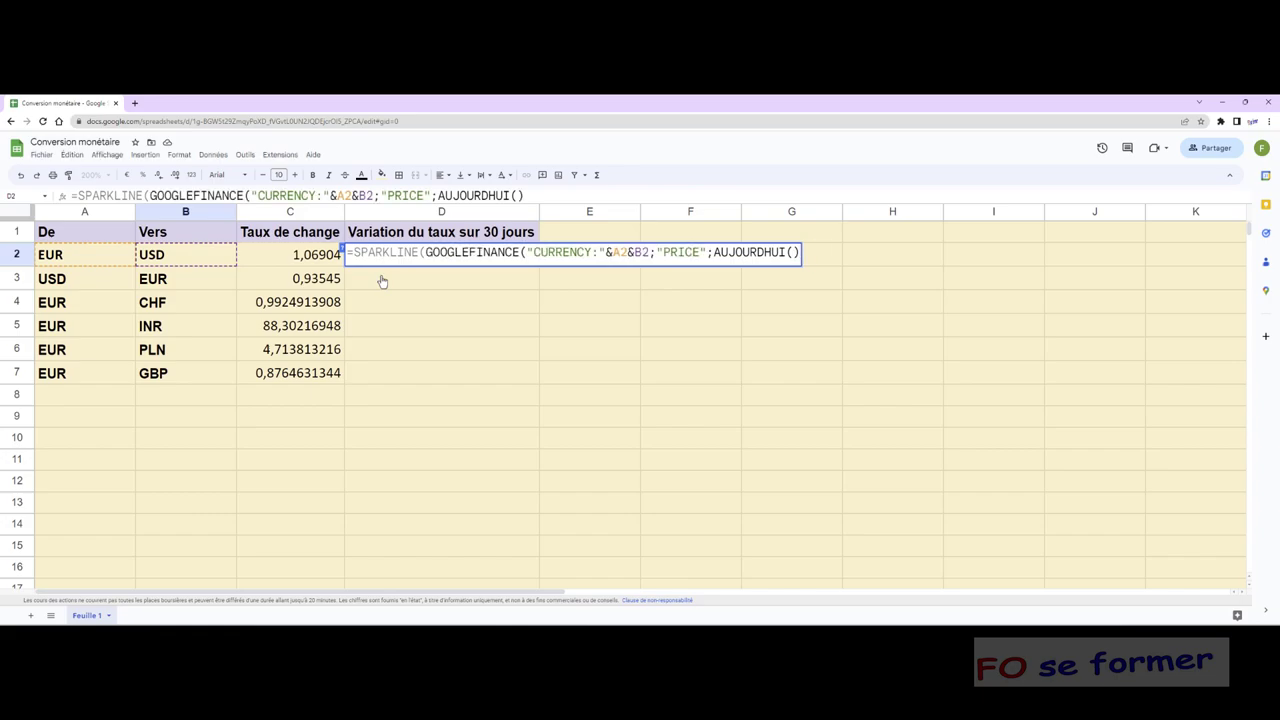
{"action": "type", "text": "-"}
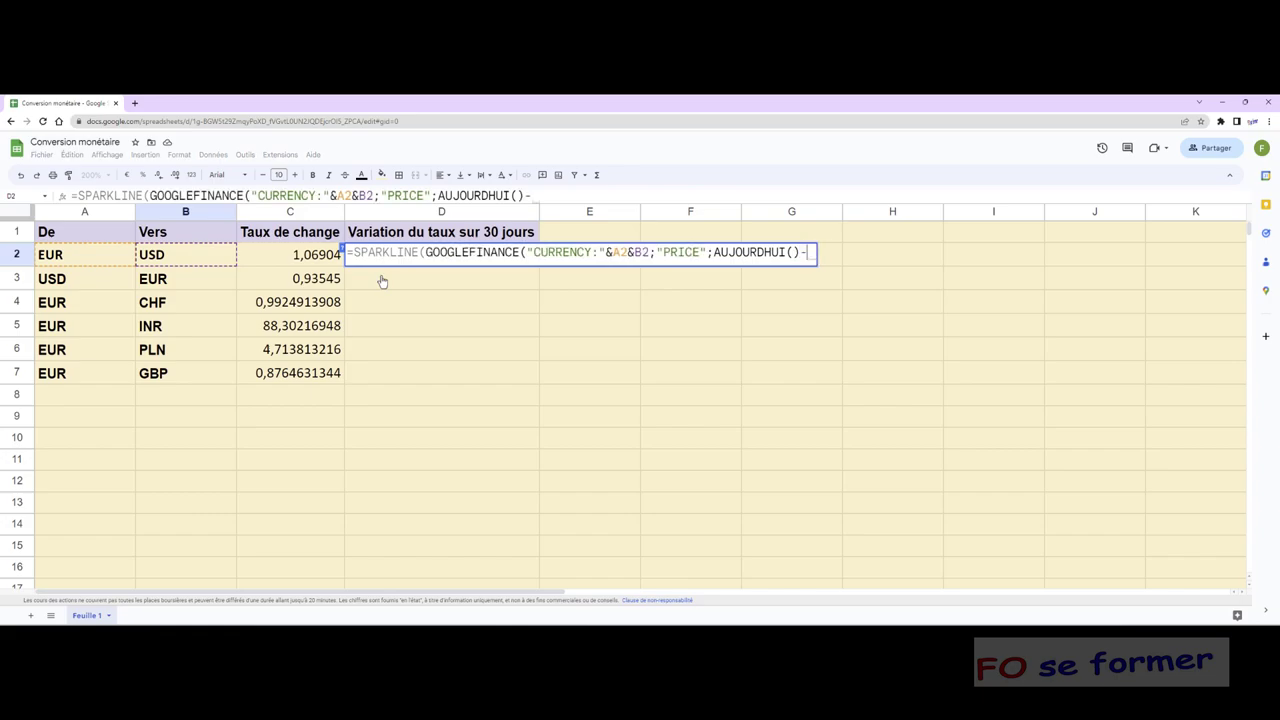
{"action": "type", "text": "30"}
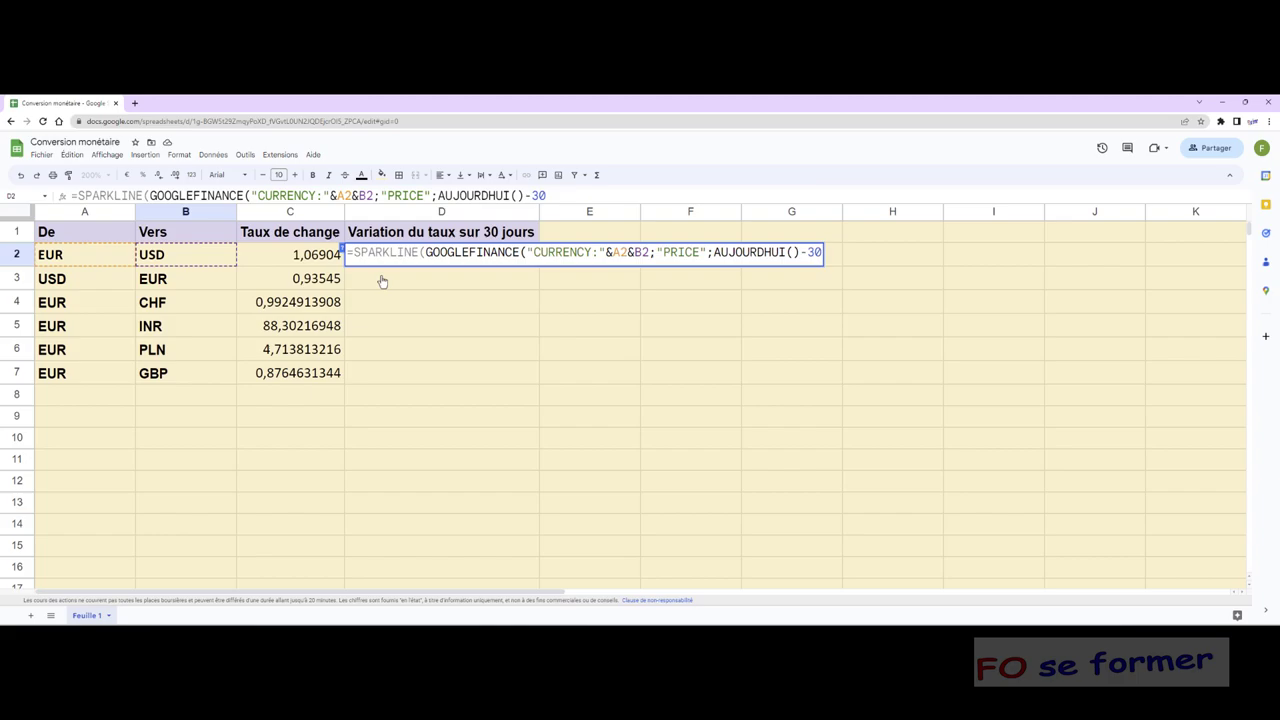
{"action": "type", "text": ";"}
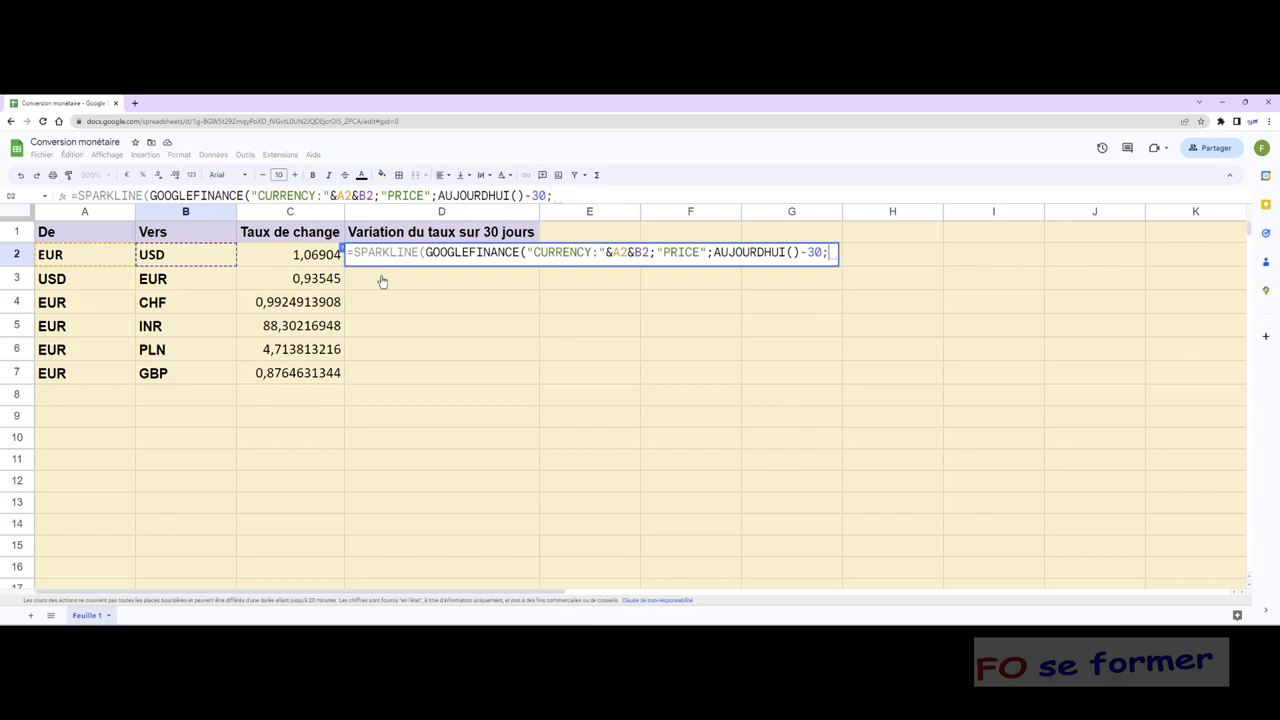
{"action": "type", "text": "aujour"}
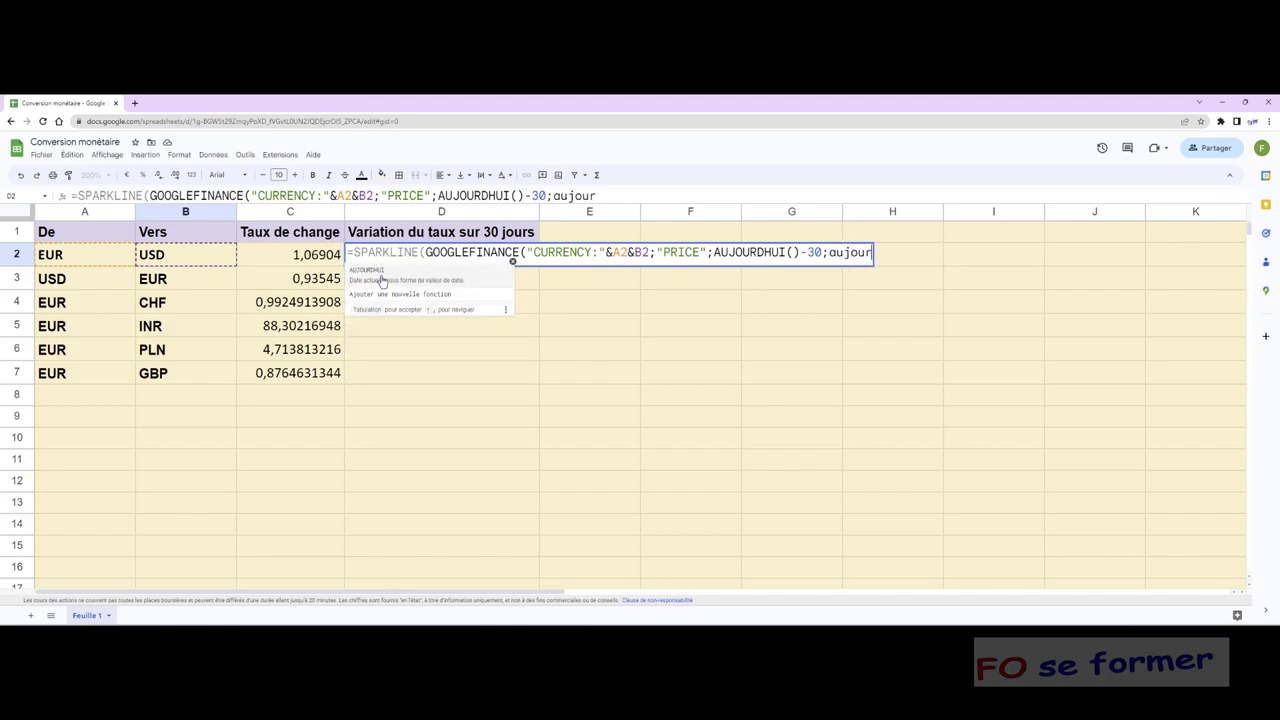
{"action": "left_click", "coordinate": [381, 281]}
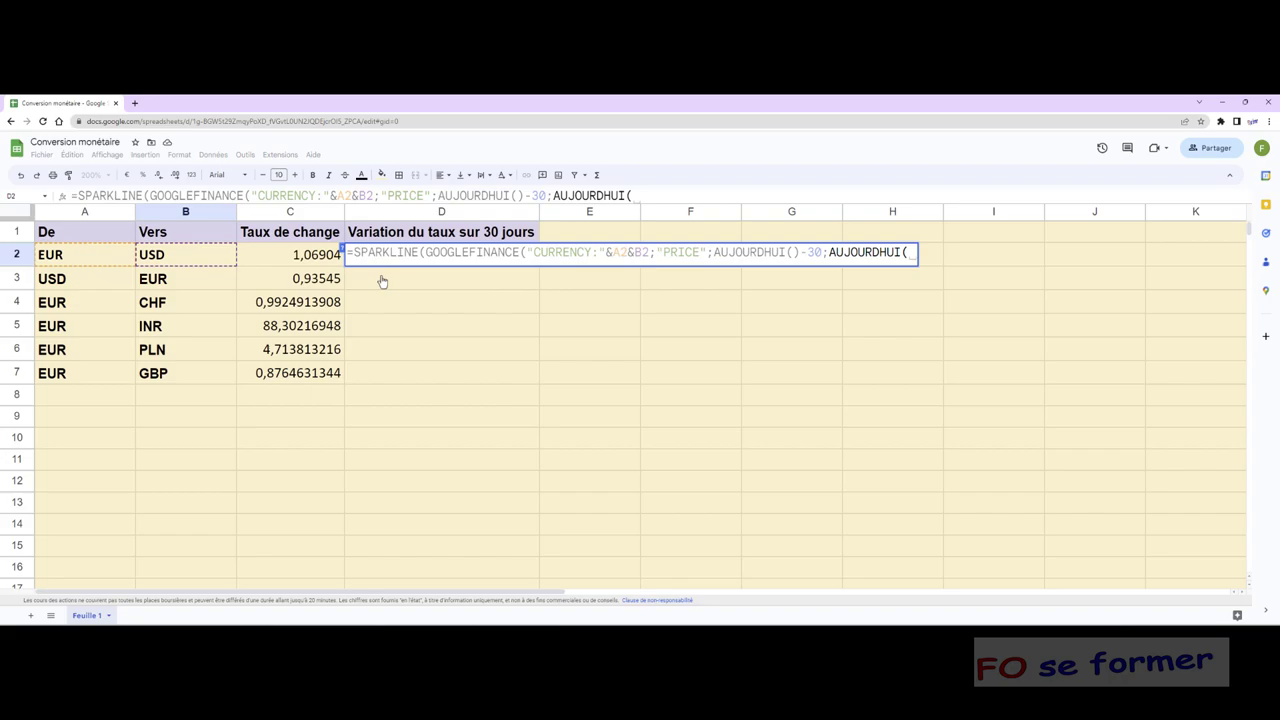
{"action": "type", "text": ")"}
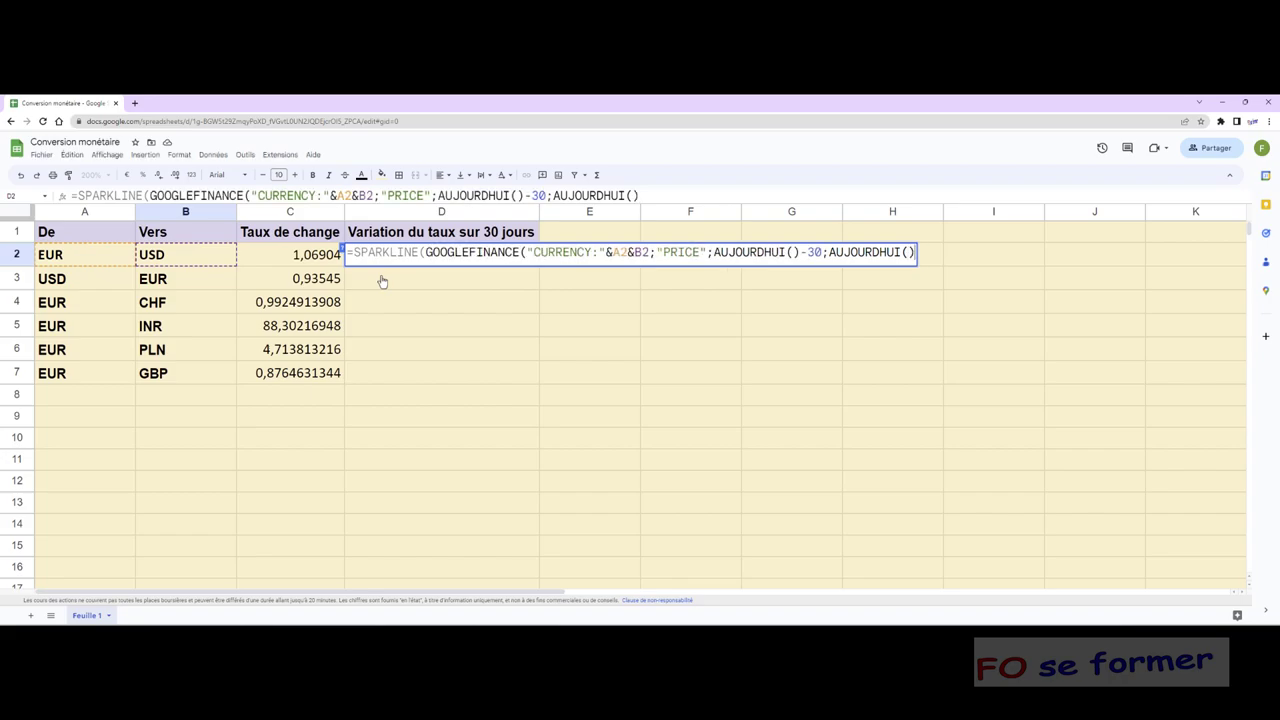
{"action": "type", "text": ")"}
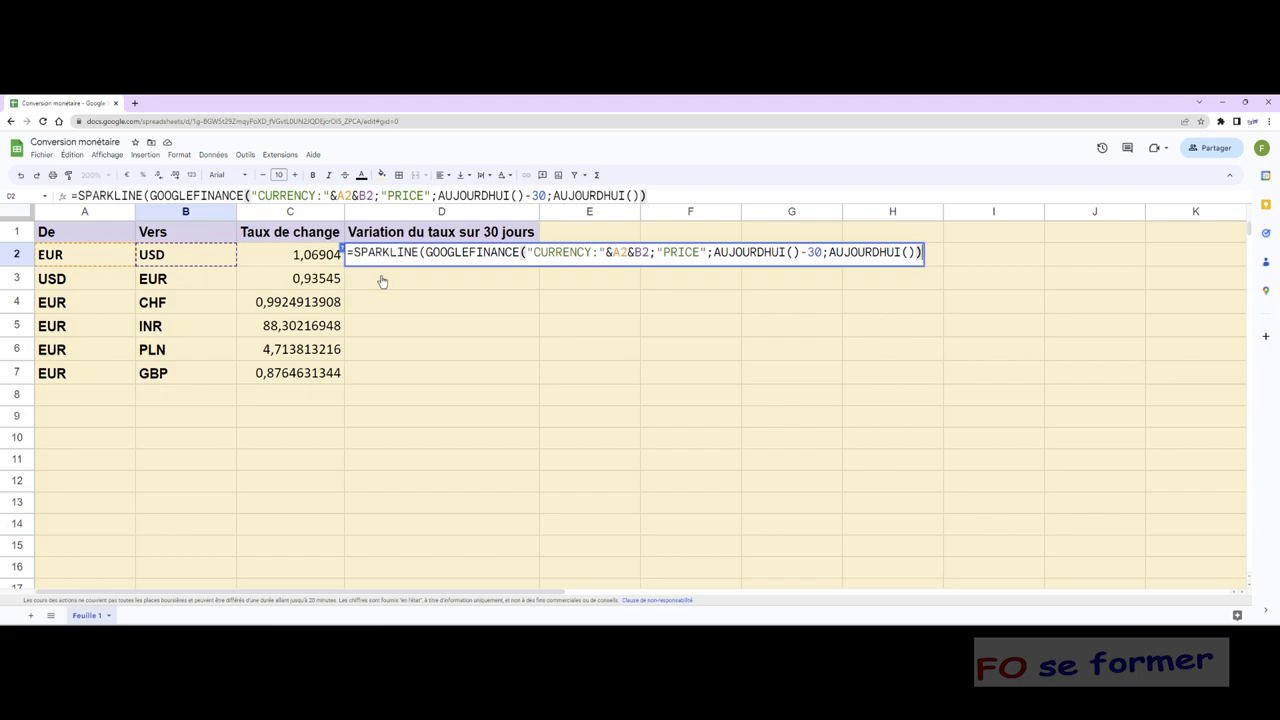
{"action": "type", "text": ")"}
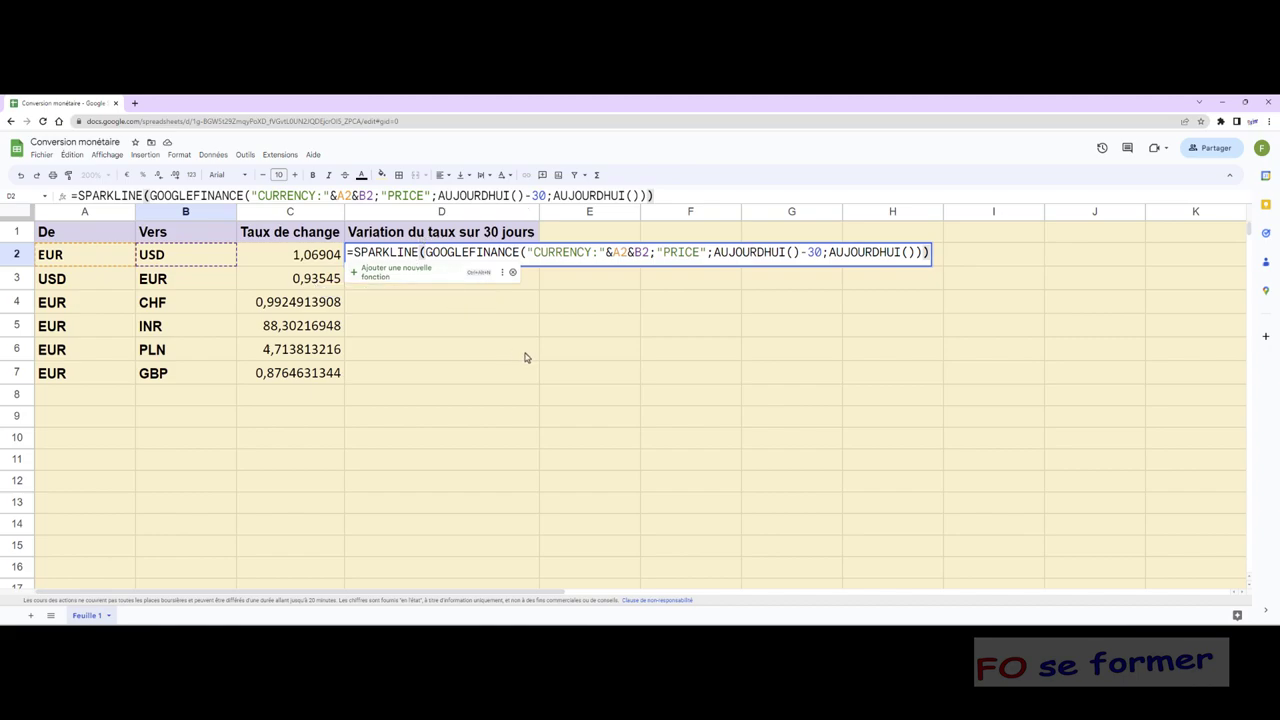
{"action": "key", "text": "Return"}
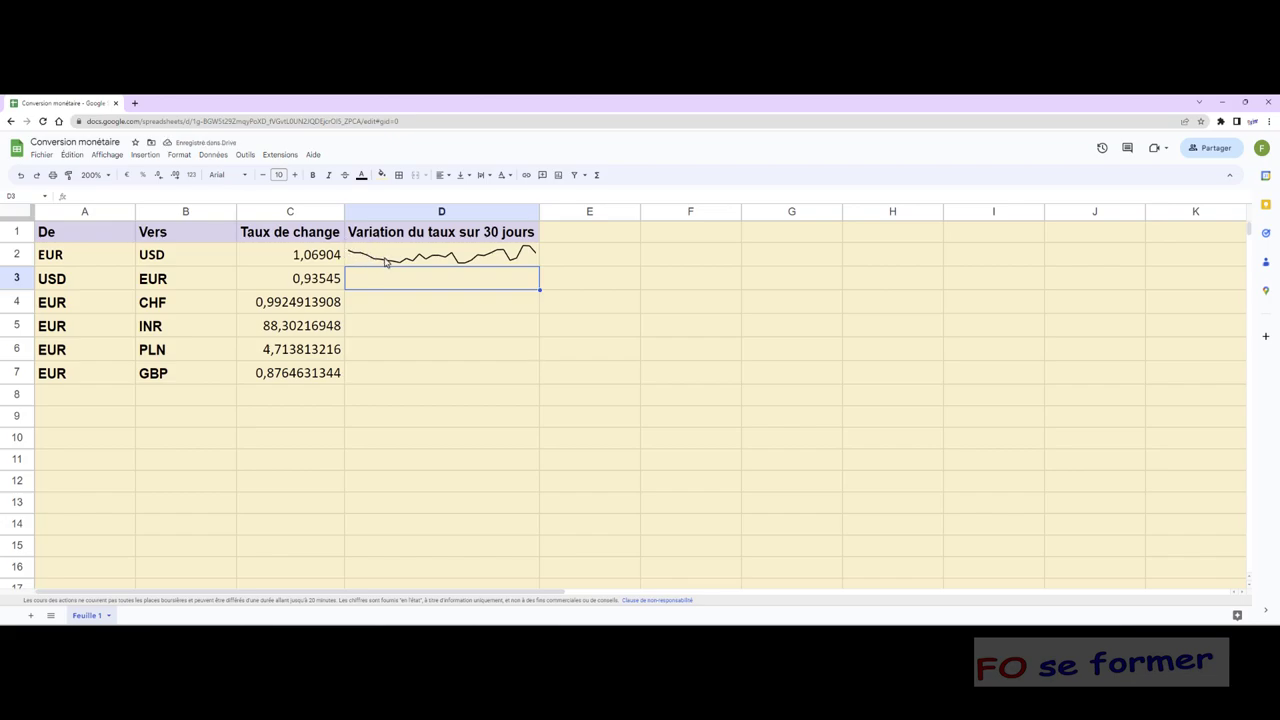
Copy the D2 sparkline formula down through D7, dismissing a loading popup along the way.
{"action": "left_click", "coordinate": [456, 258]}
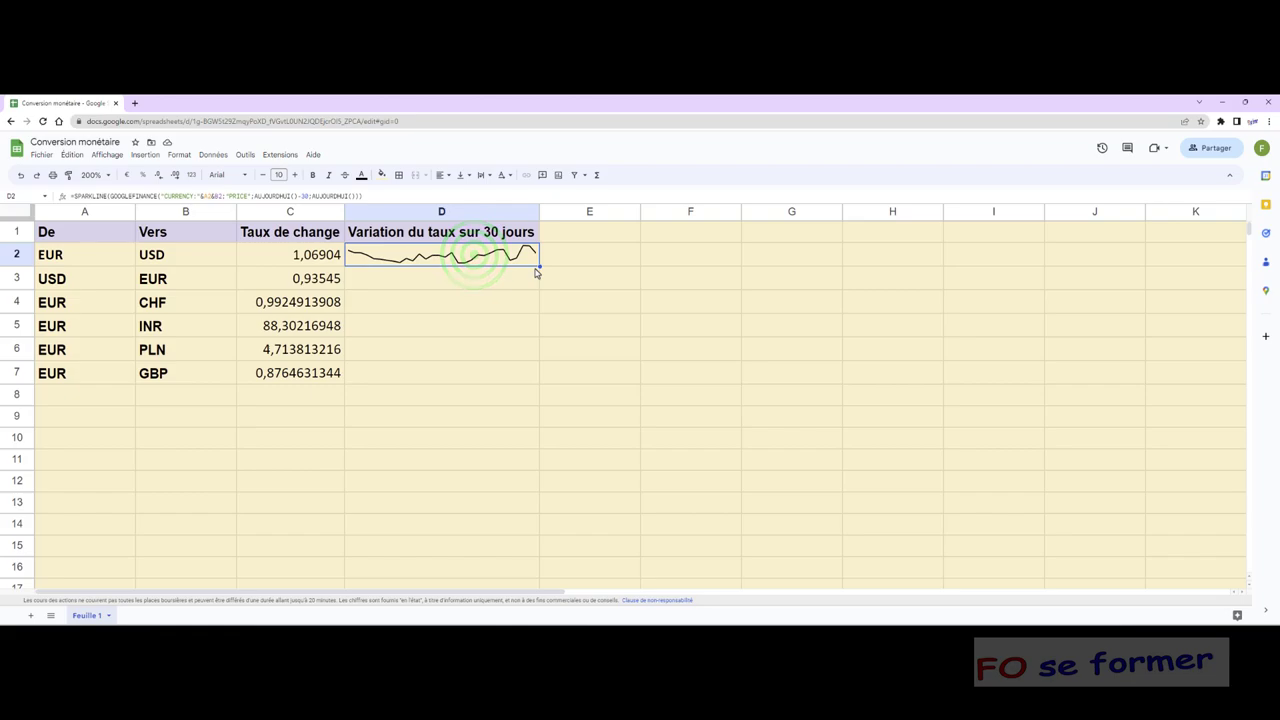
{"action": "left_click_drag", "start_coordinate": [538, 266], "coordinate": [537, 285]}
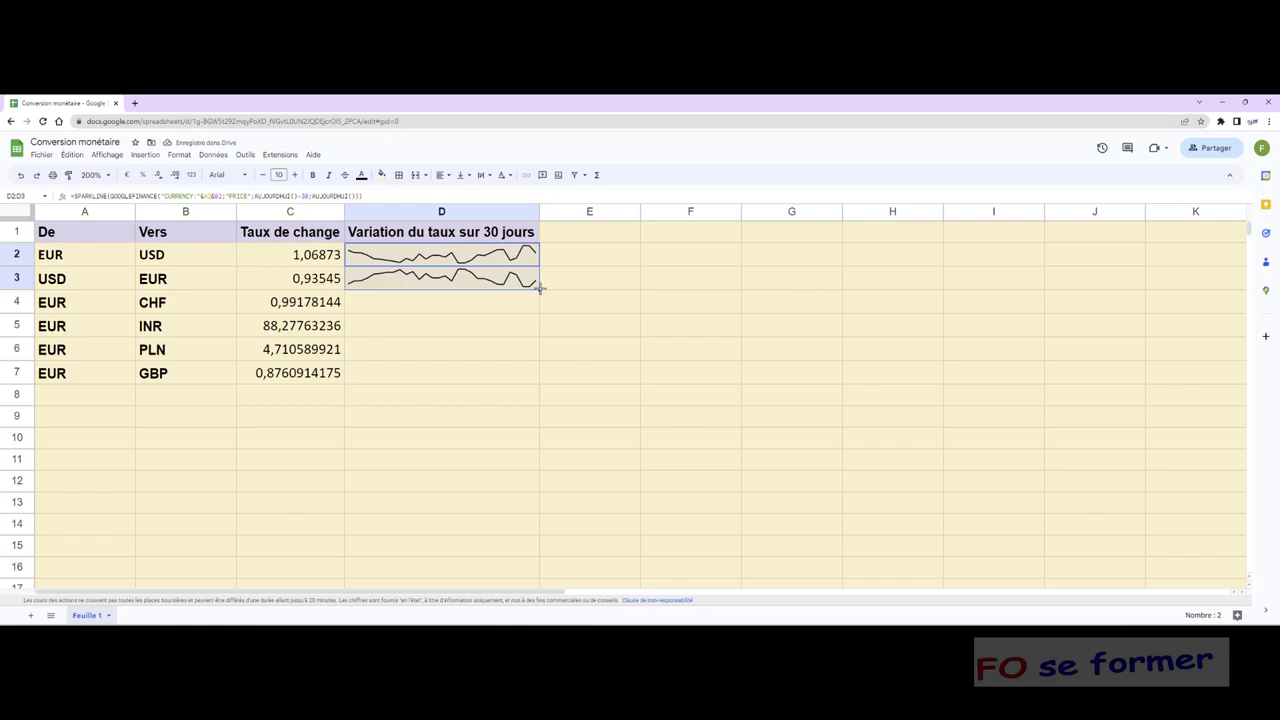
{"action": "left_click_drag", "start_coordinate": [538, 289], "coordinate": [536, 304]}
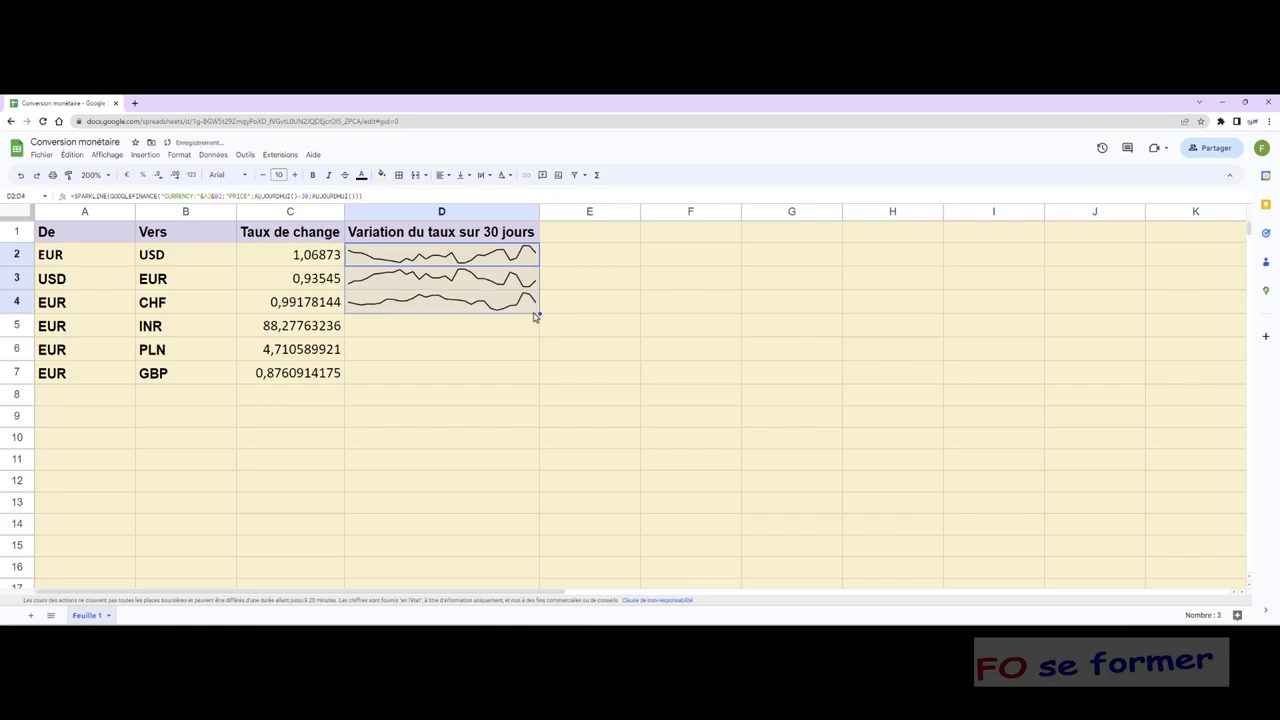
{"action": "left_click_drag", "start_coordinate": [540, 312], "coordinate": [540, 329]}
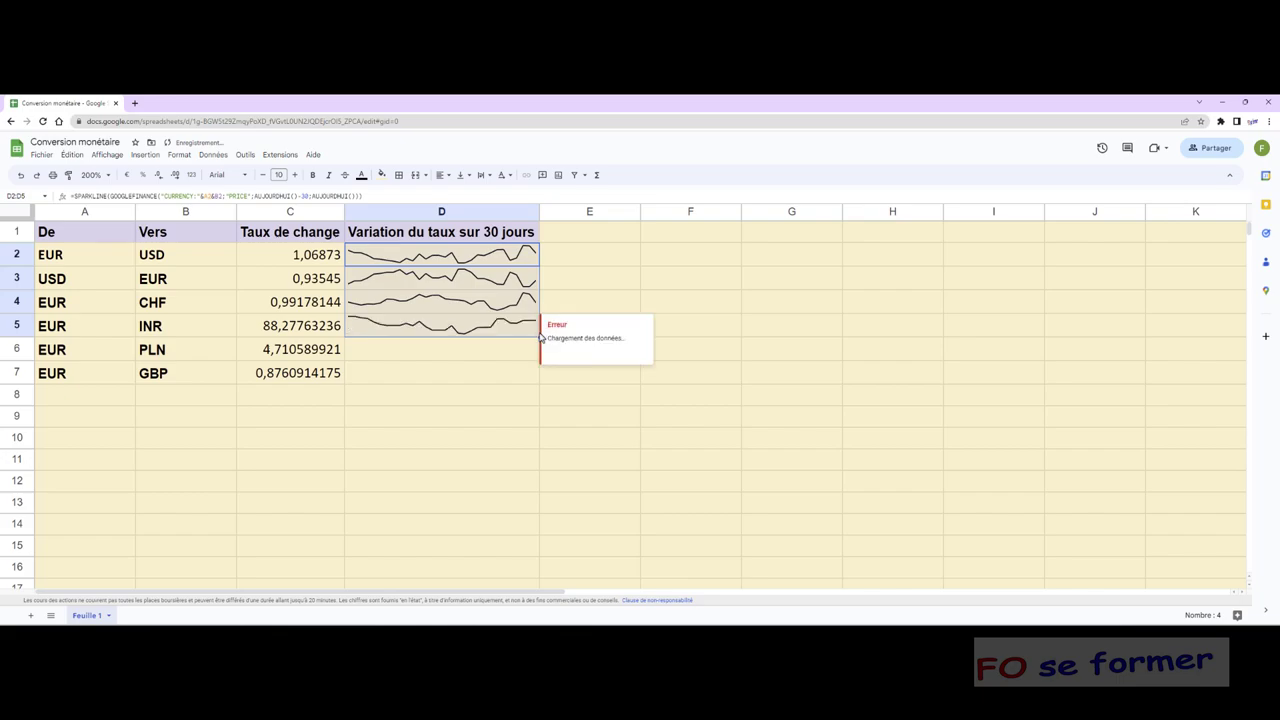
{"action": "left_click", "coordinate": [544, 340]}
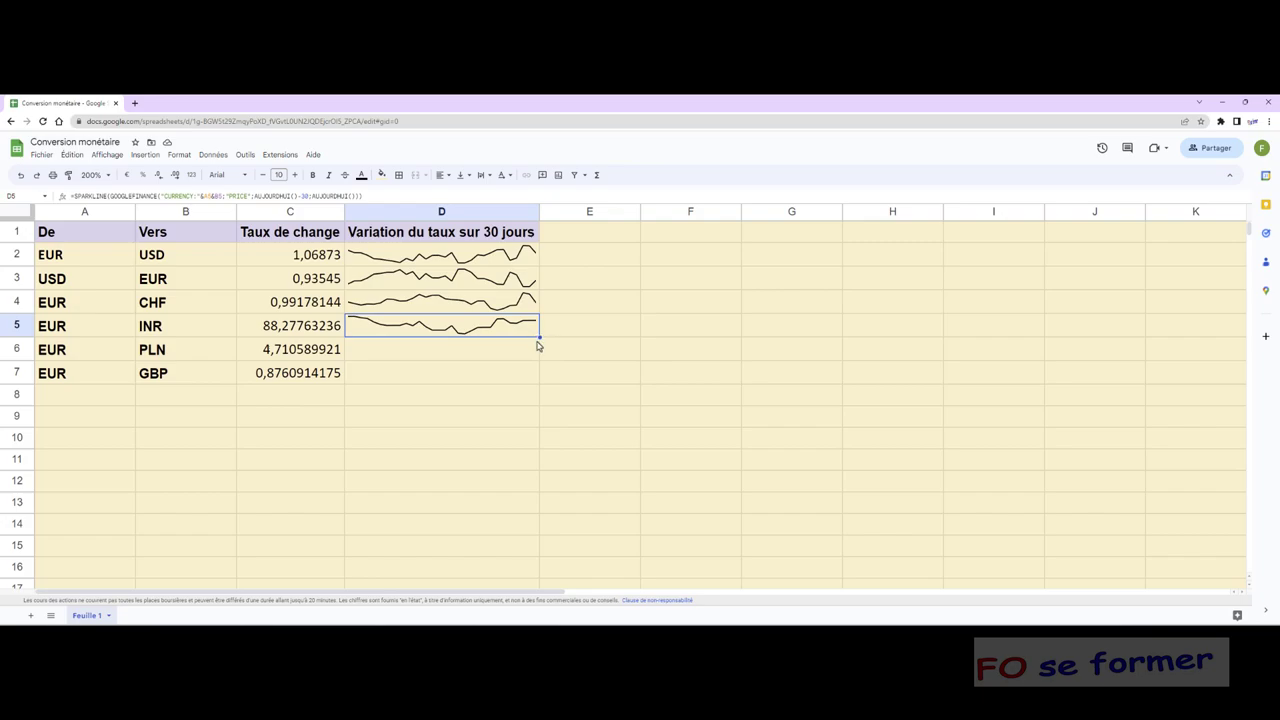
{"action": "left_click", "coordinate": [538, 340]}
{"action": "left_click_drag", "start_coordinate": [538, 338], "coordinate": [532, 373]}
{"action": "left_click", "coordinate": [588, 350]}
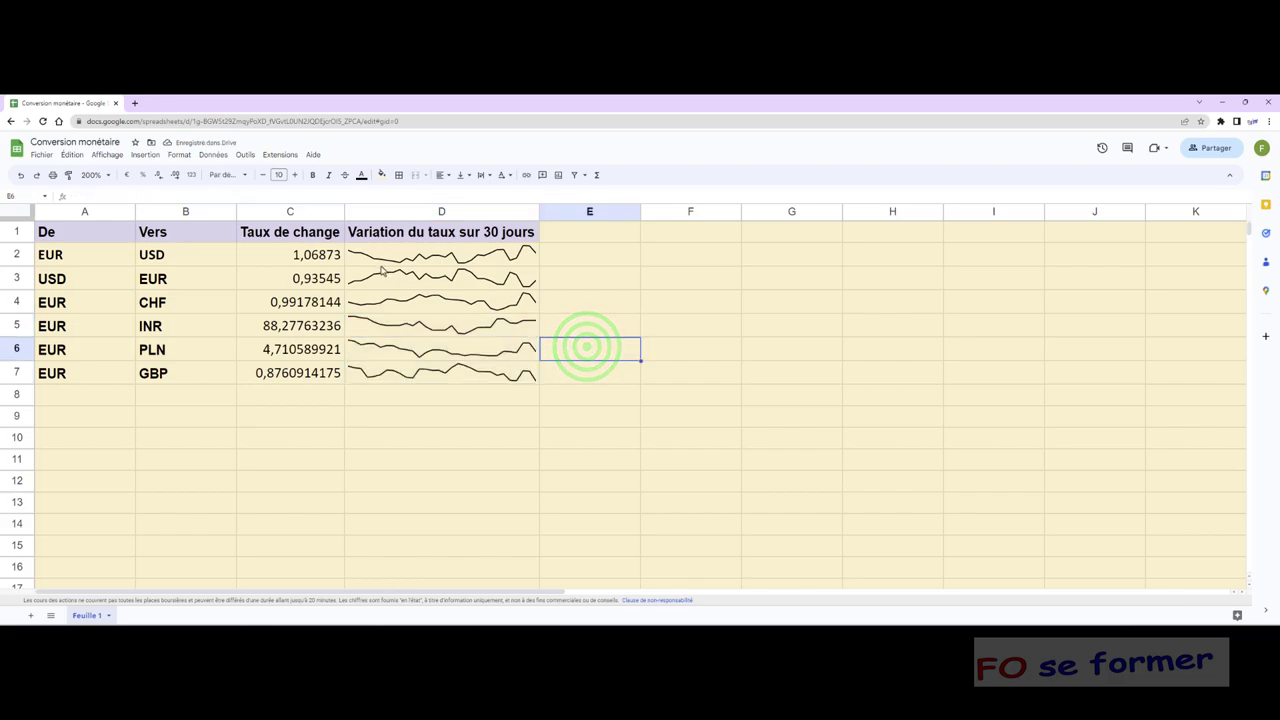
{"action": "double_click", "coordinate": [322, 258]}
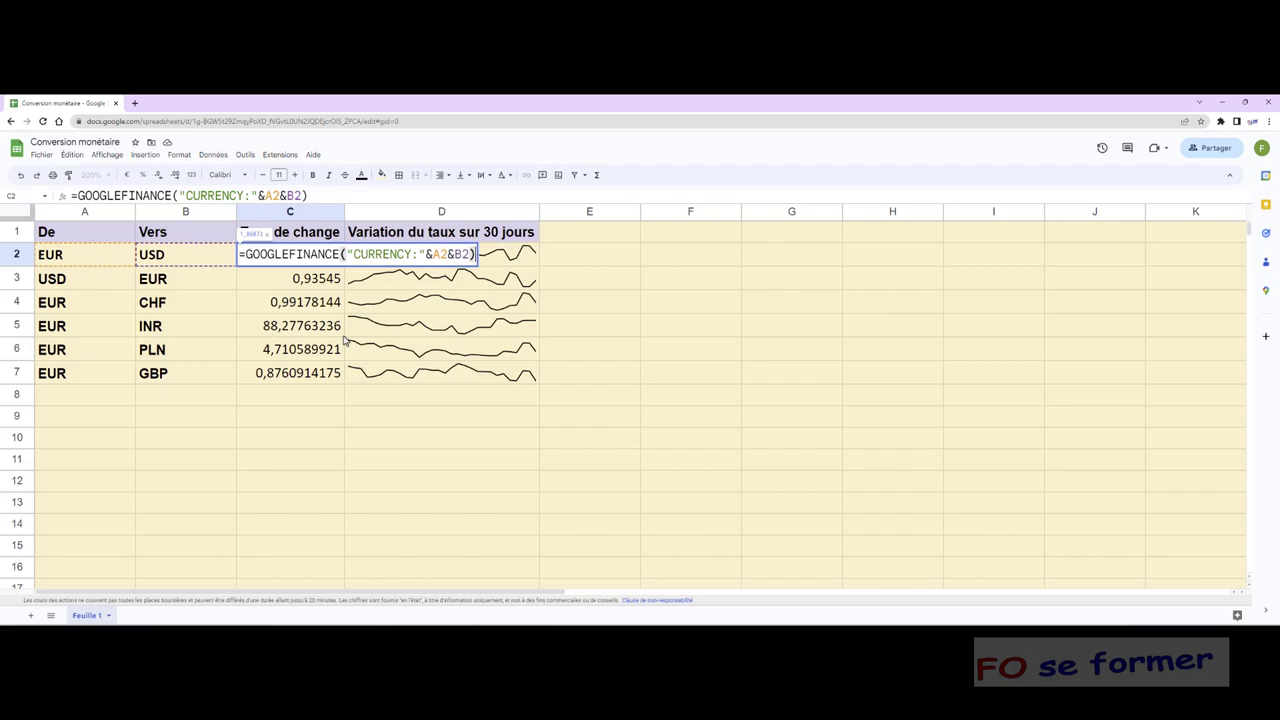
{"action": "key", "text": "Return"}
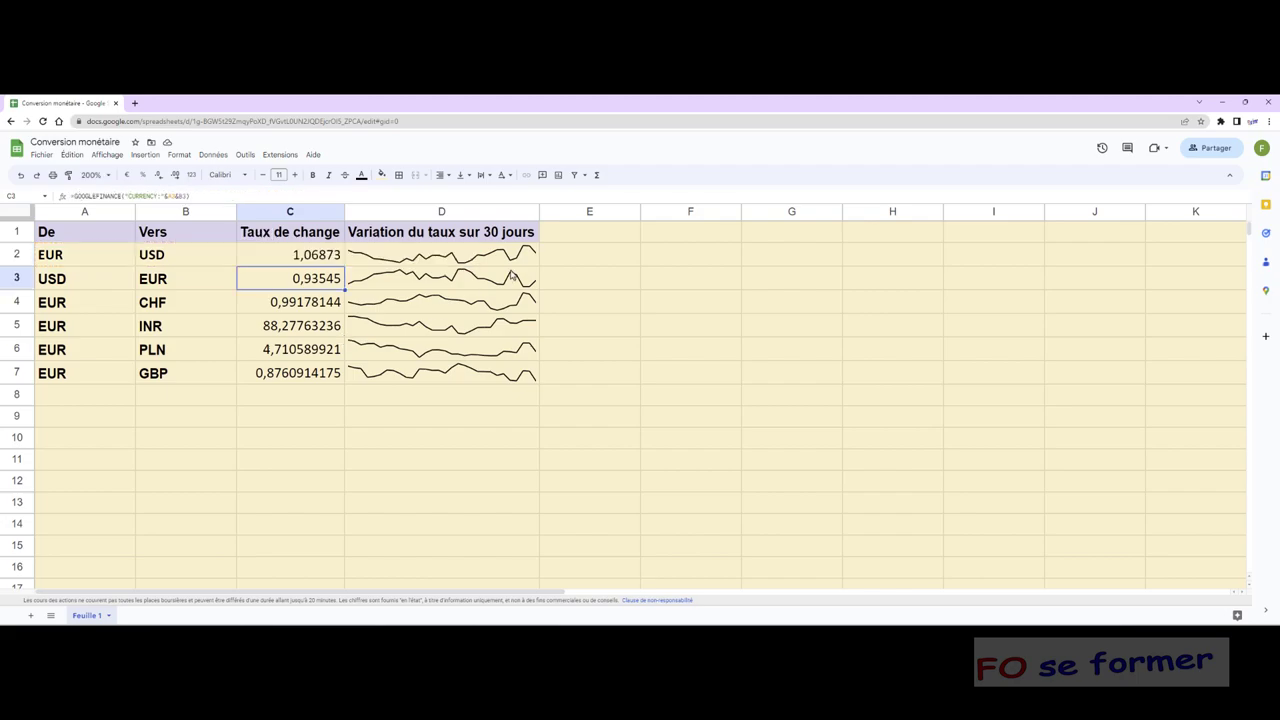
{"action": "left_click", "coordinate": [517, 259]}
{"action": "double_click", "coordinate": [517, 259]}
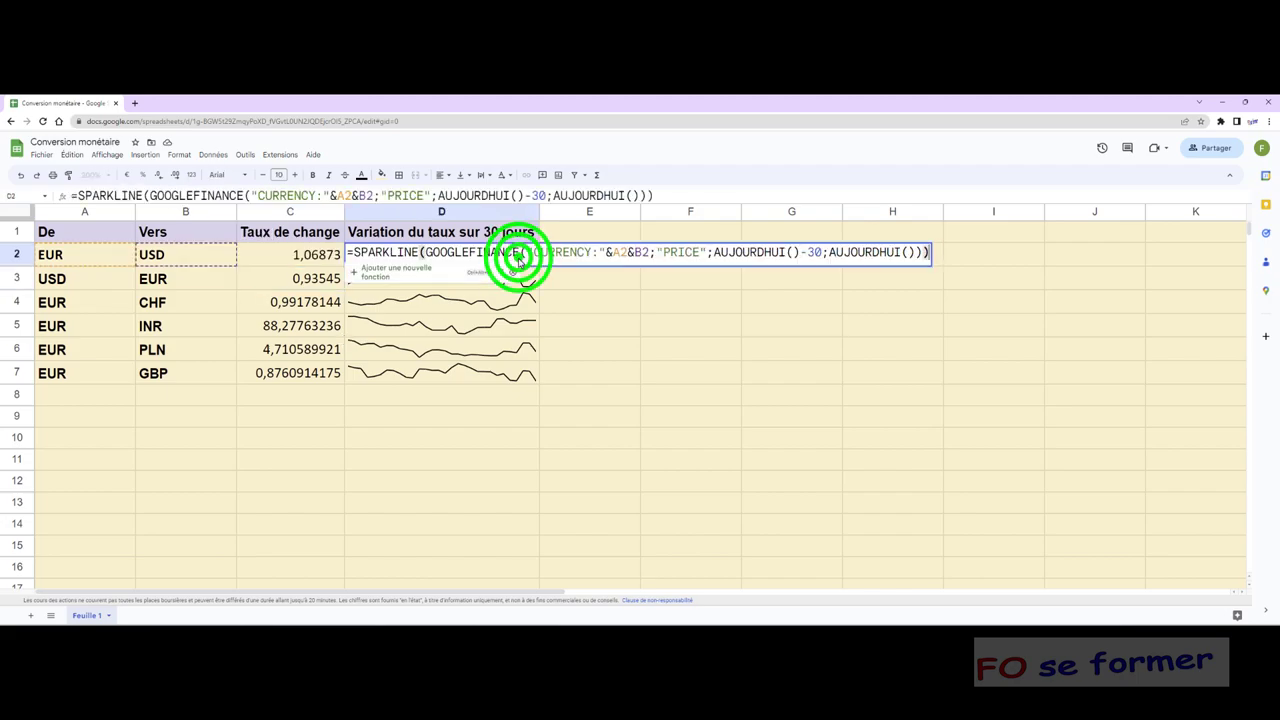